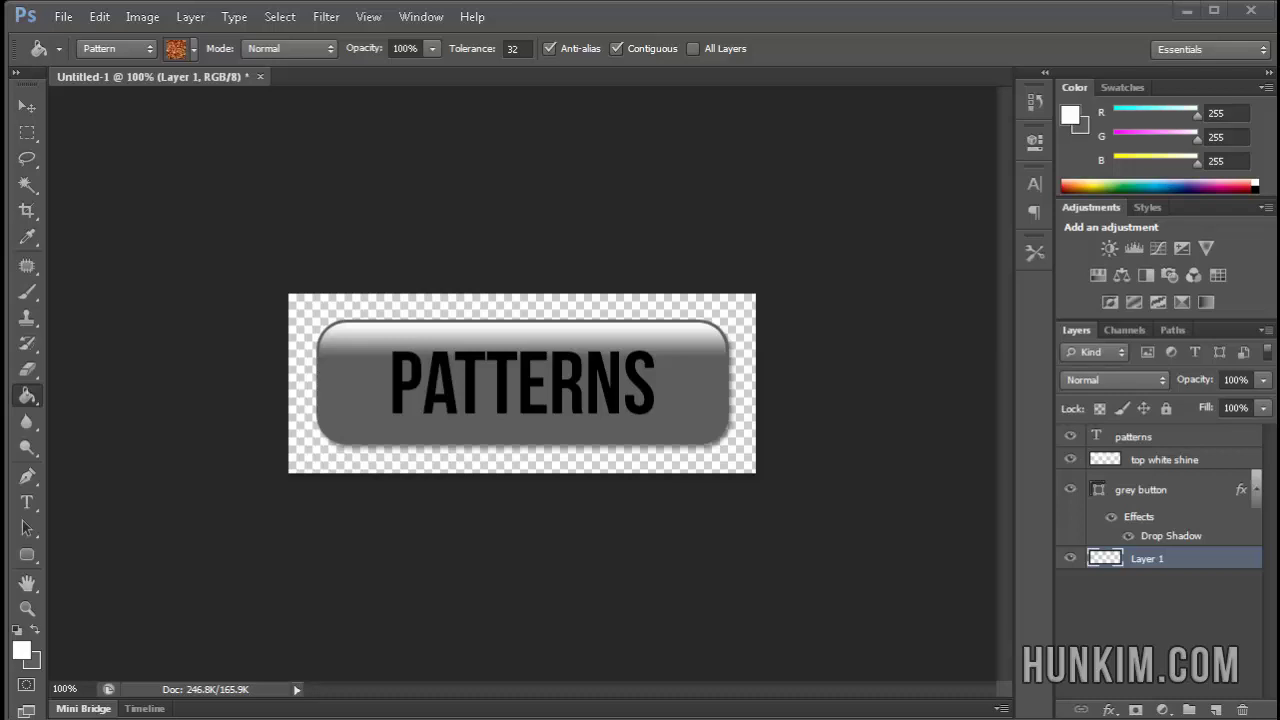
- Switch from Photoshop to the Chrome browser window with Alt+Tab
key(alt+Tab)
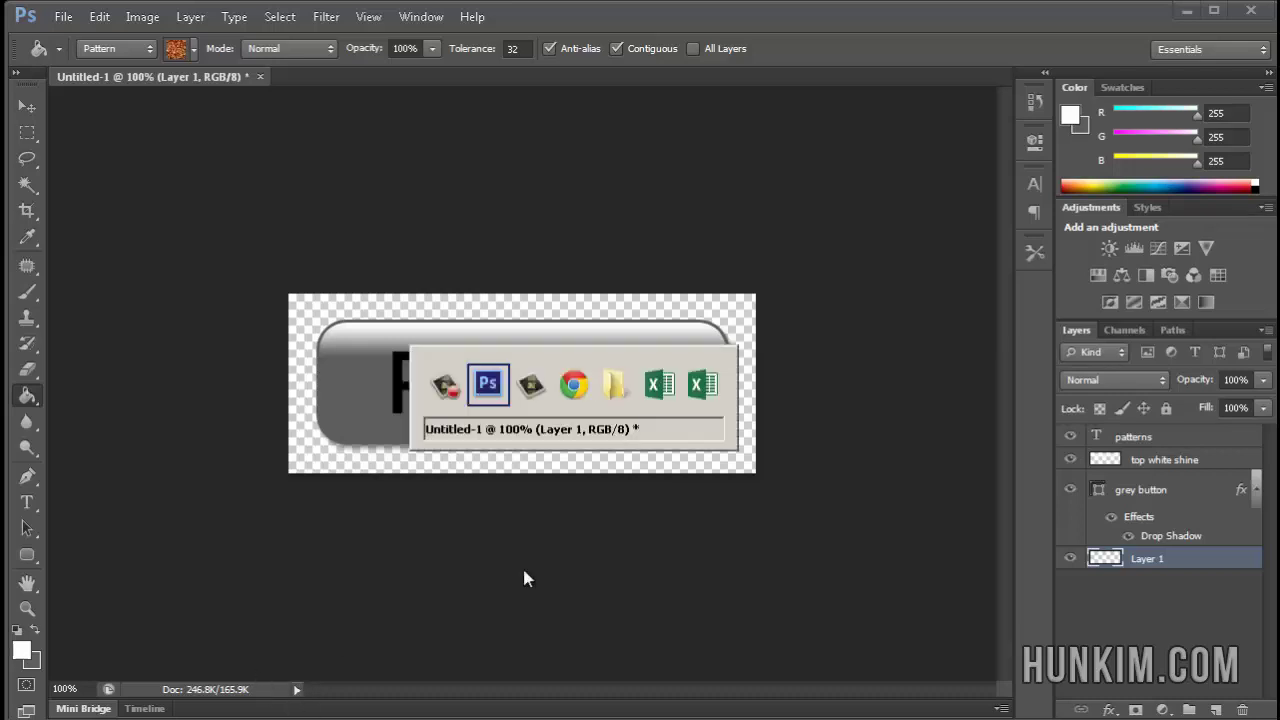
- Go to the Brusheezy Paisley Pattern tab and close the login prompt
key(ctrl+Tab)
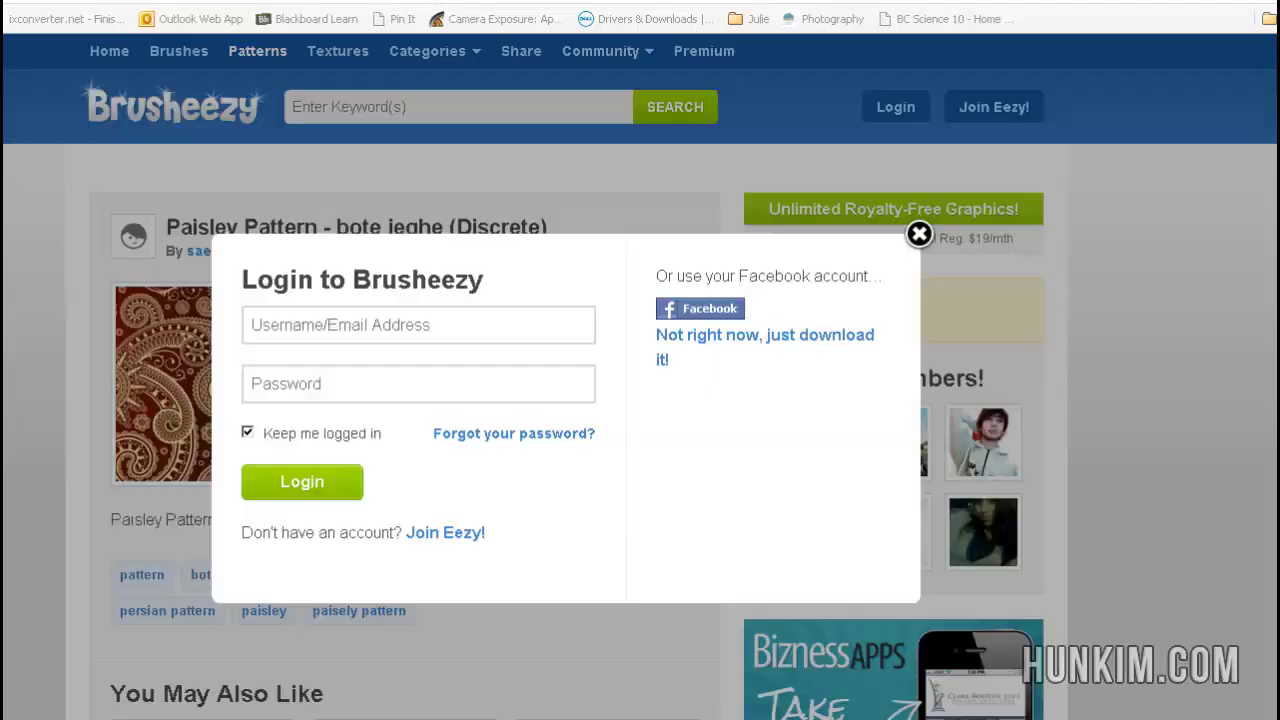
click(919, 234)
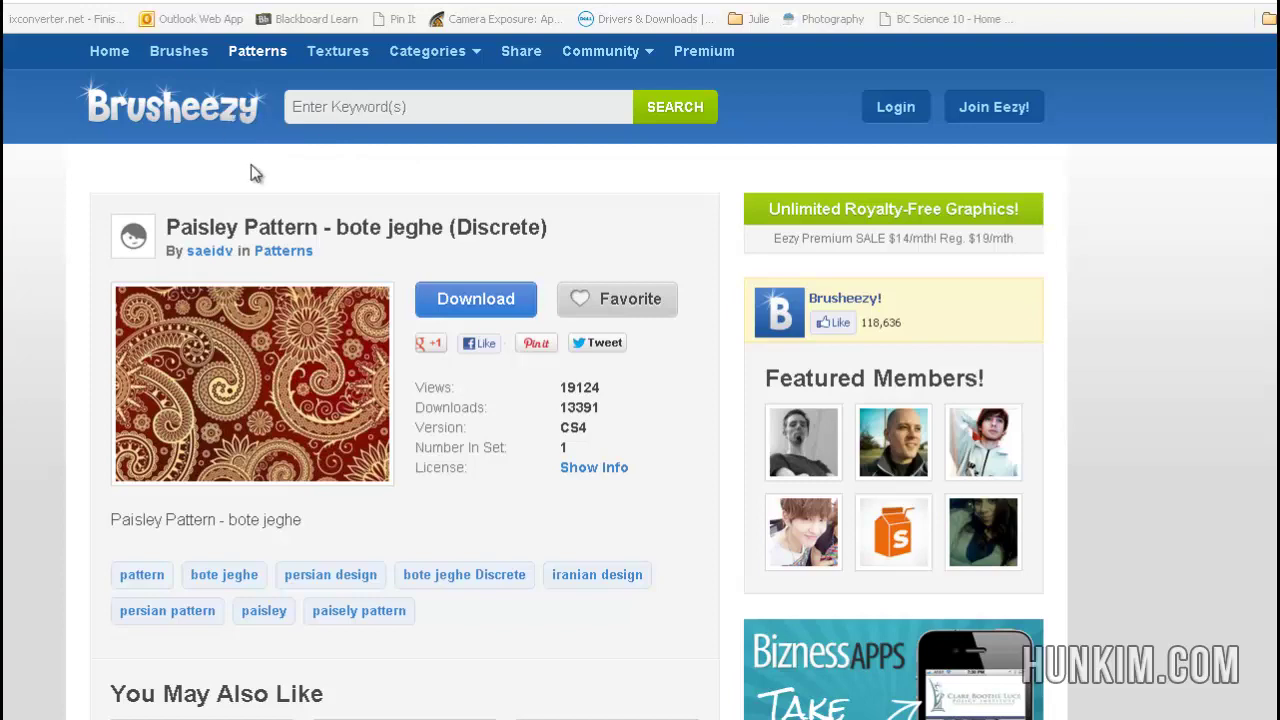
click(260, 55)
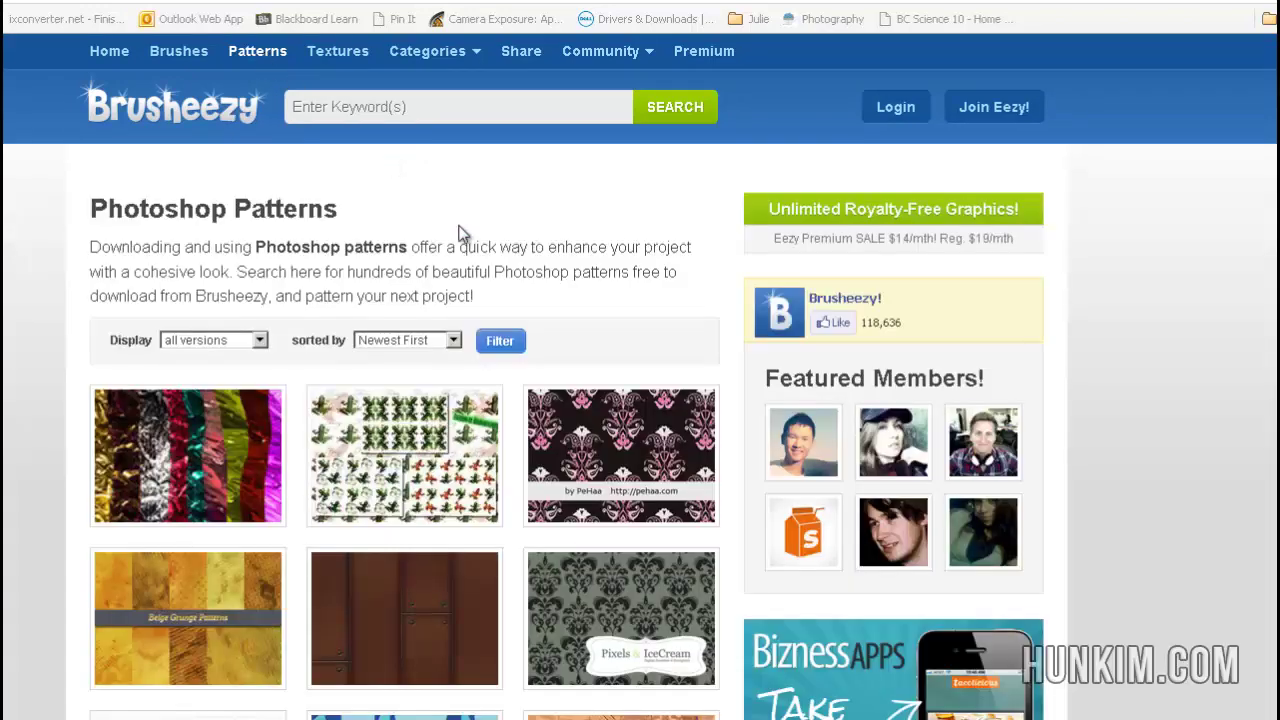
click(405, 341)
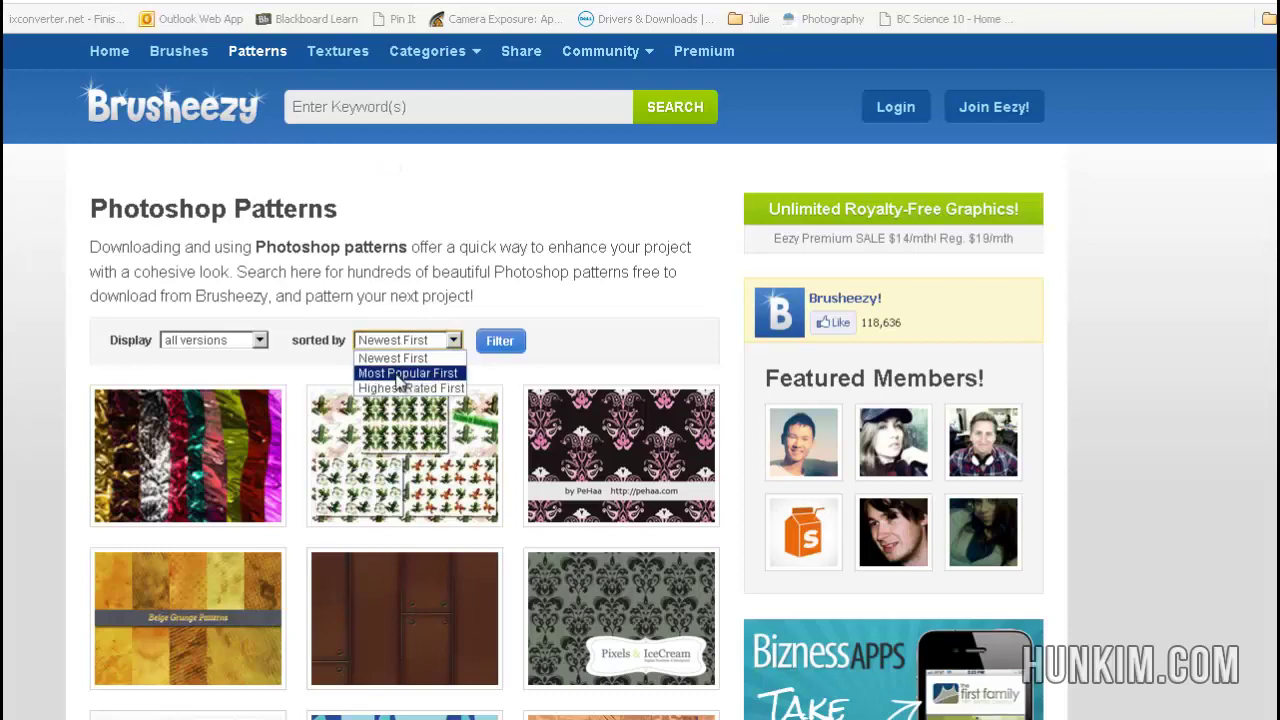
click(402, 374)
click(508, 345)
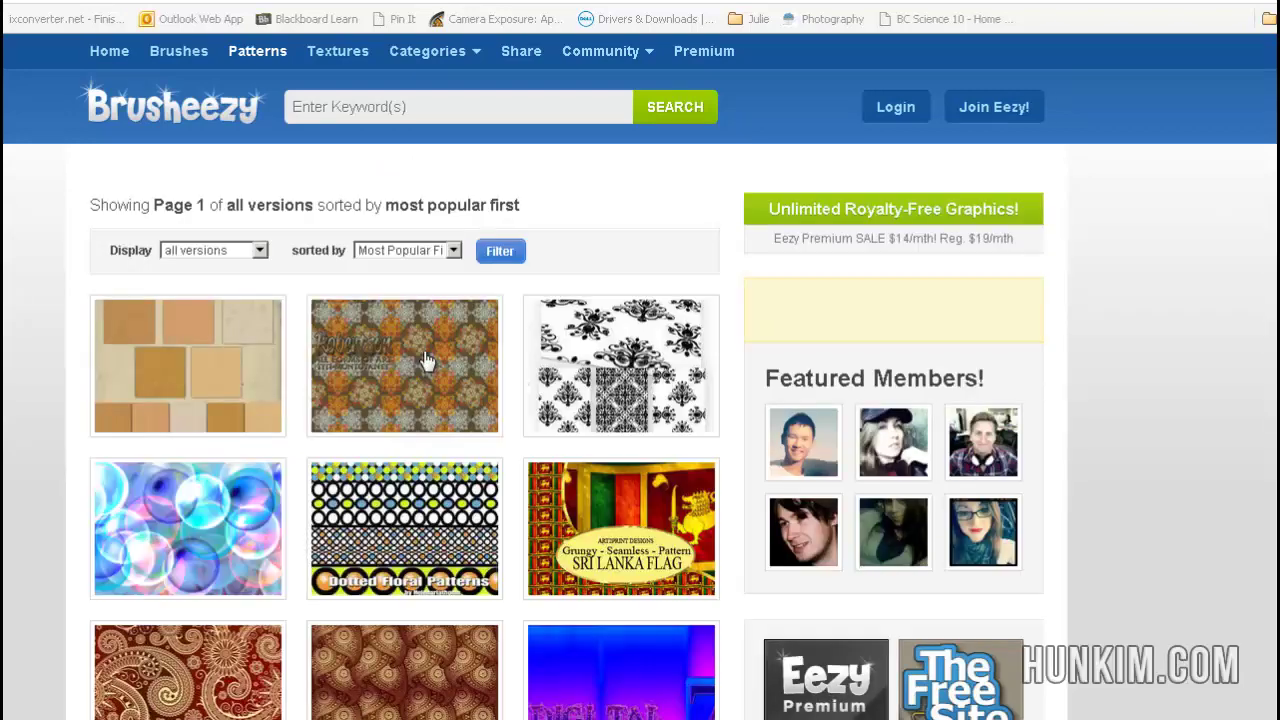
click(175, 668)
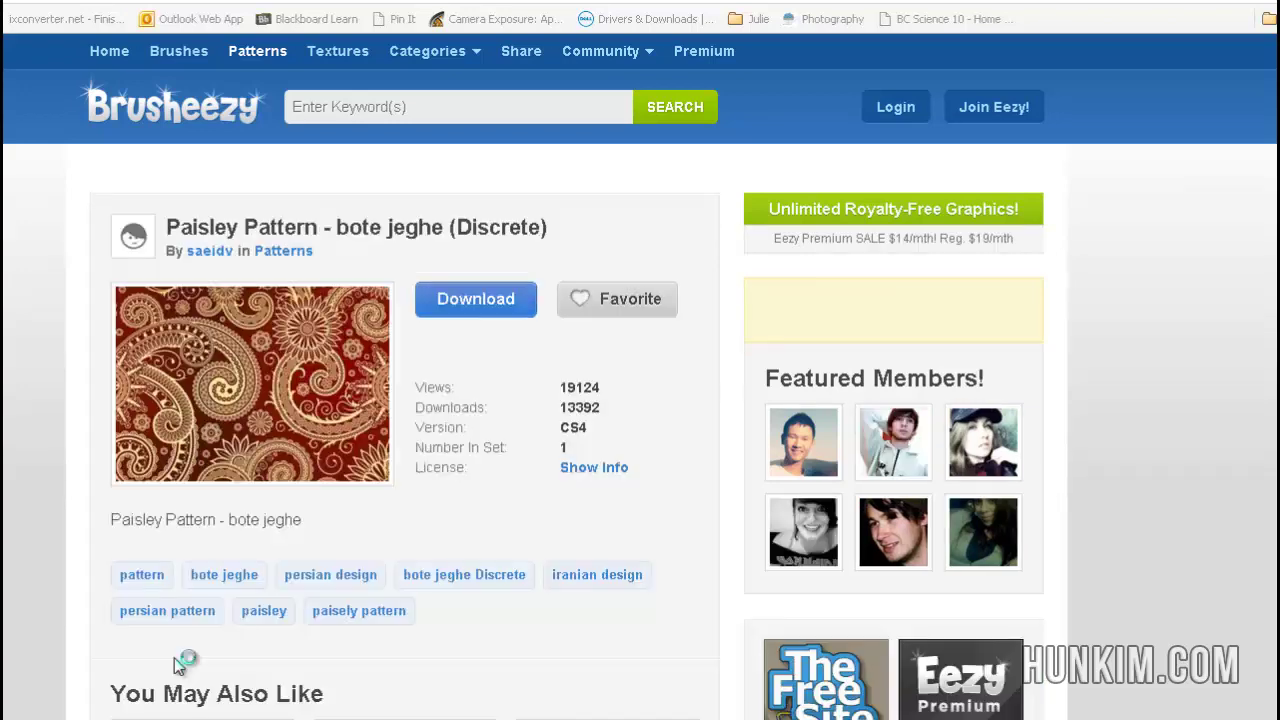
- Download the paisley pattern without logging in, then view the Photoshop Textures page
click(468, 297)
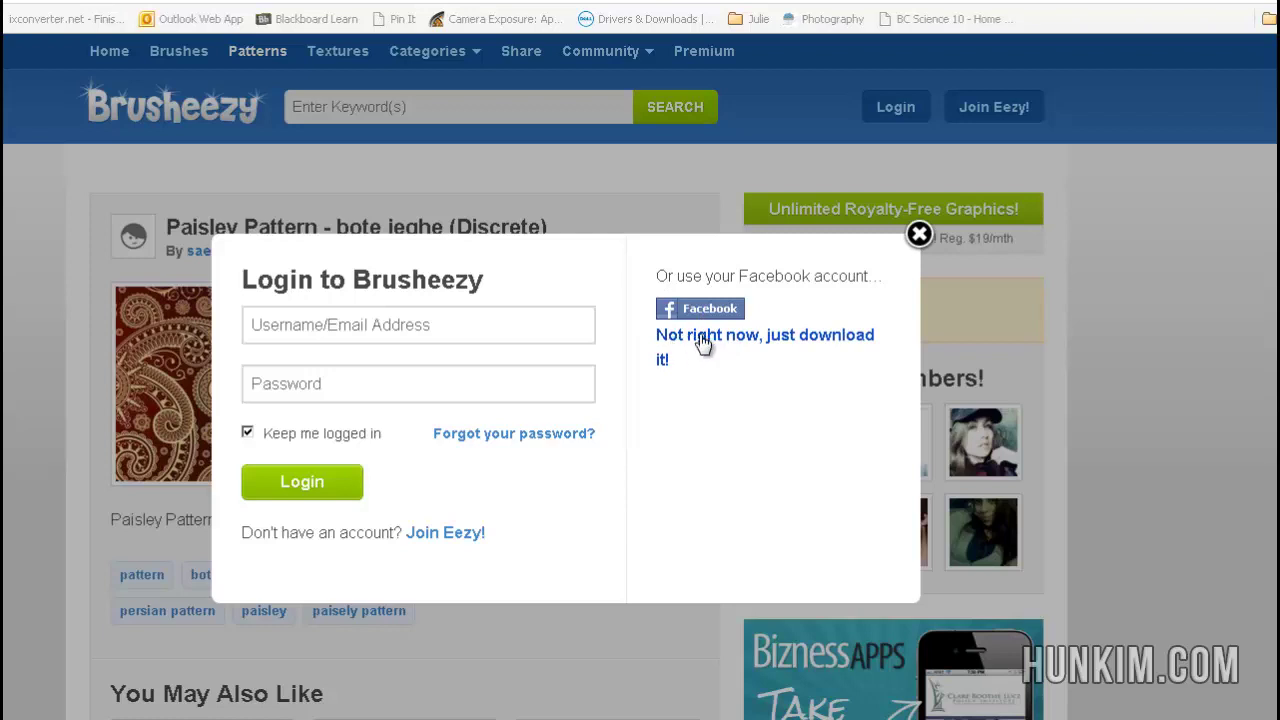
click(919, 234)
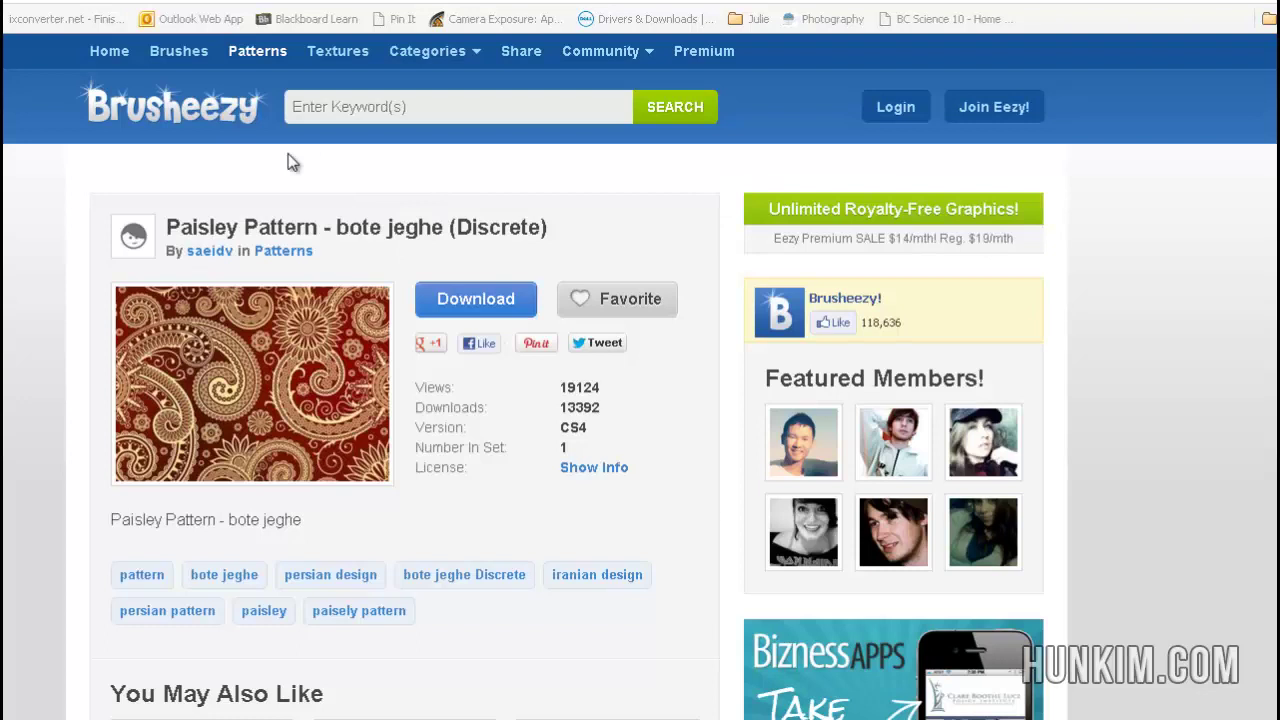
click(338, 55)
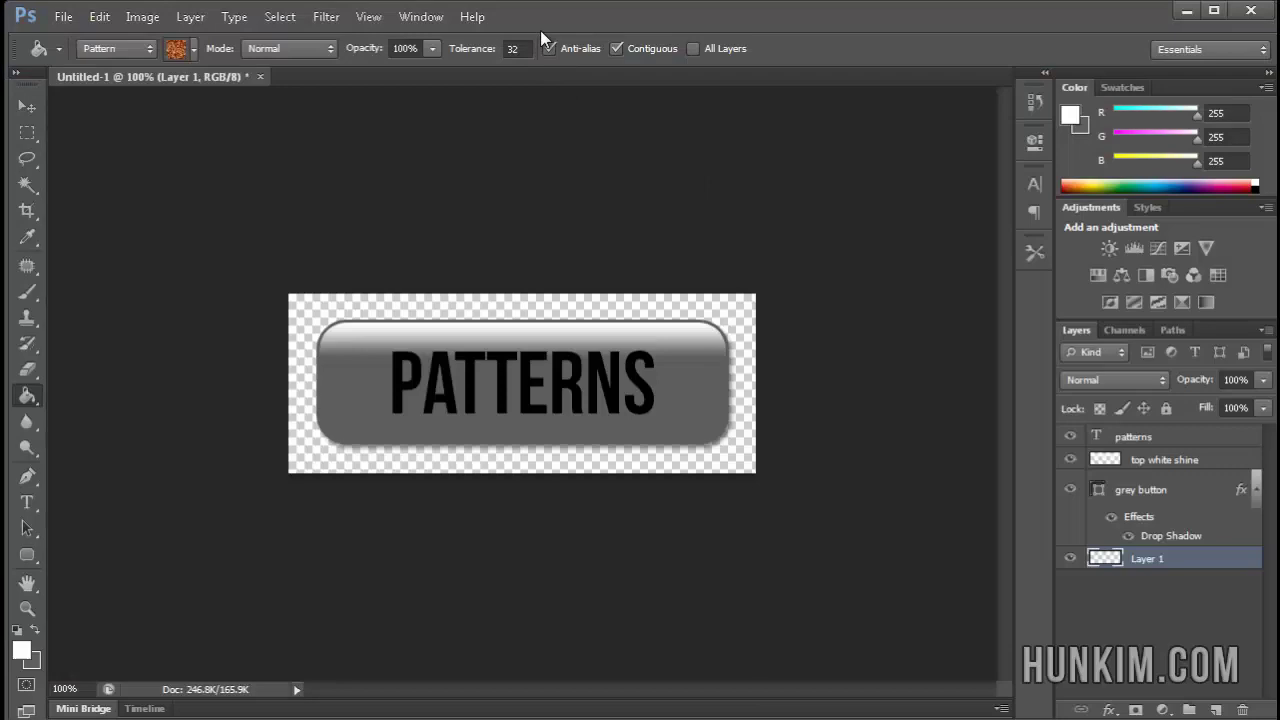
- Restore Photoshop down and bring the pattern_004-1 folder window into view
drag(540, 30, 455, 102)
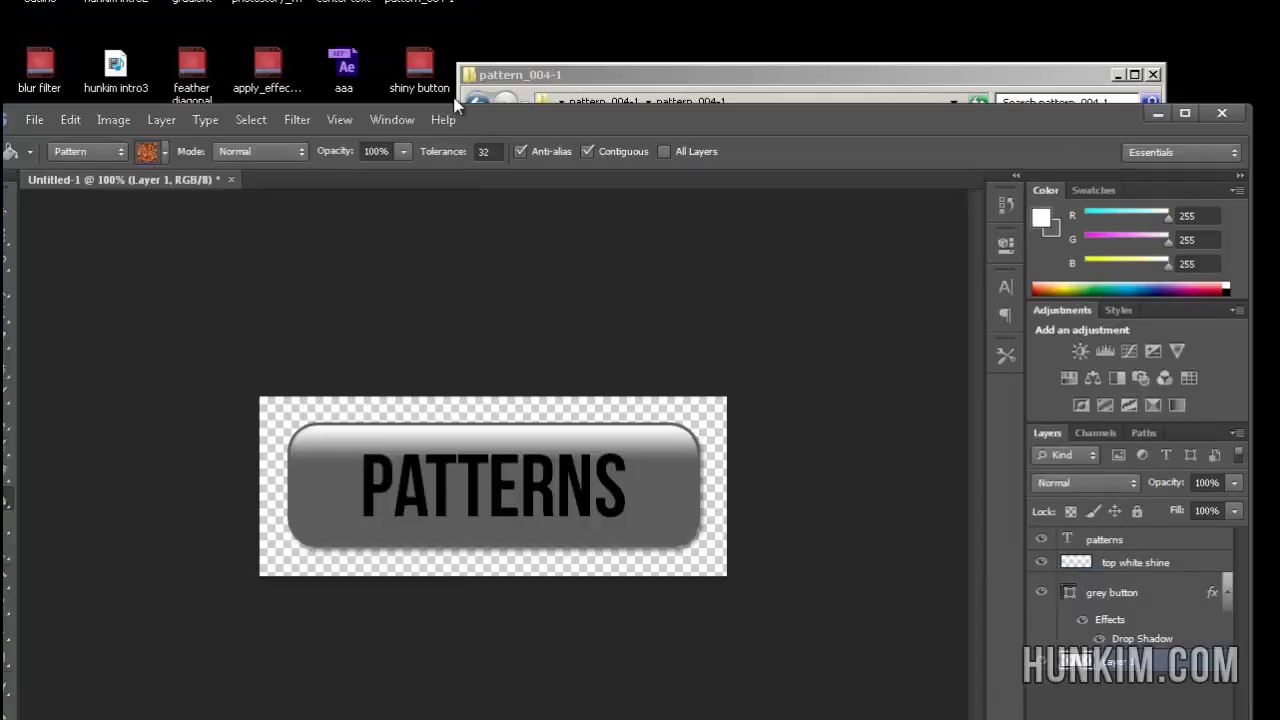
click(508, 80)
drag(546, 82, 295, 177)
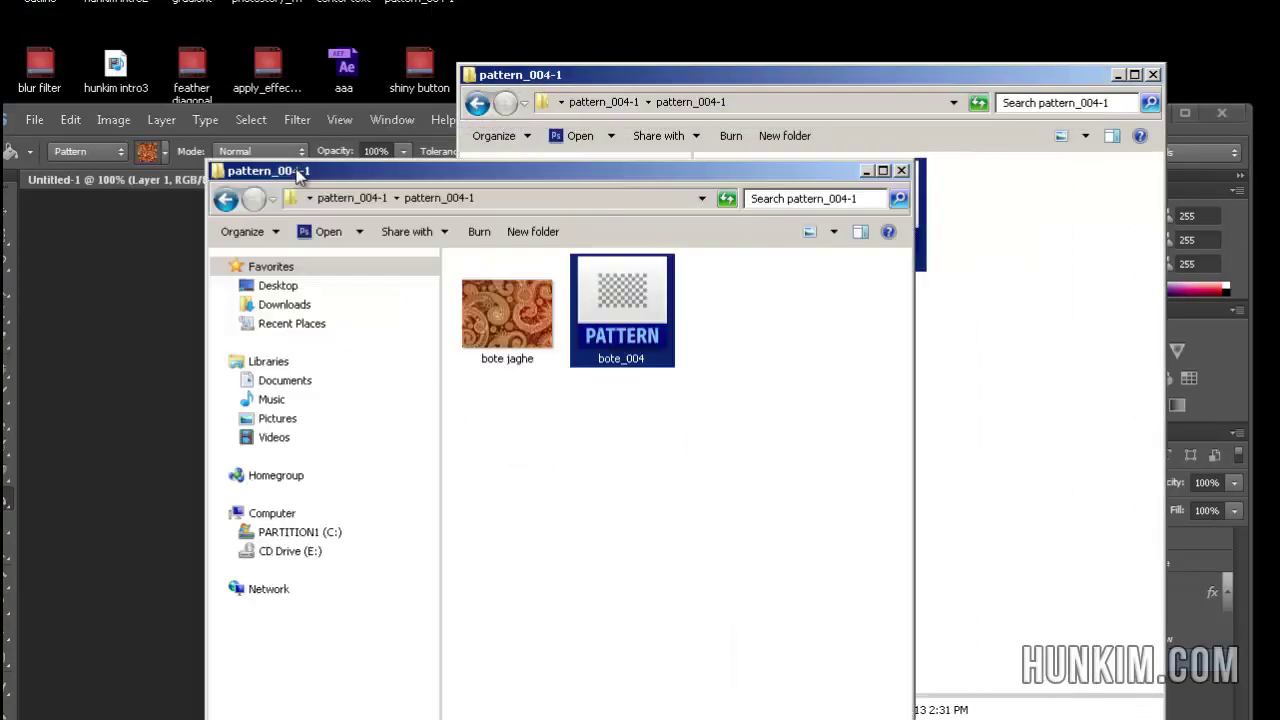
click(674, 410)
click(617, 311)
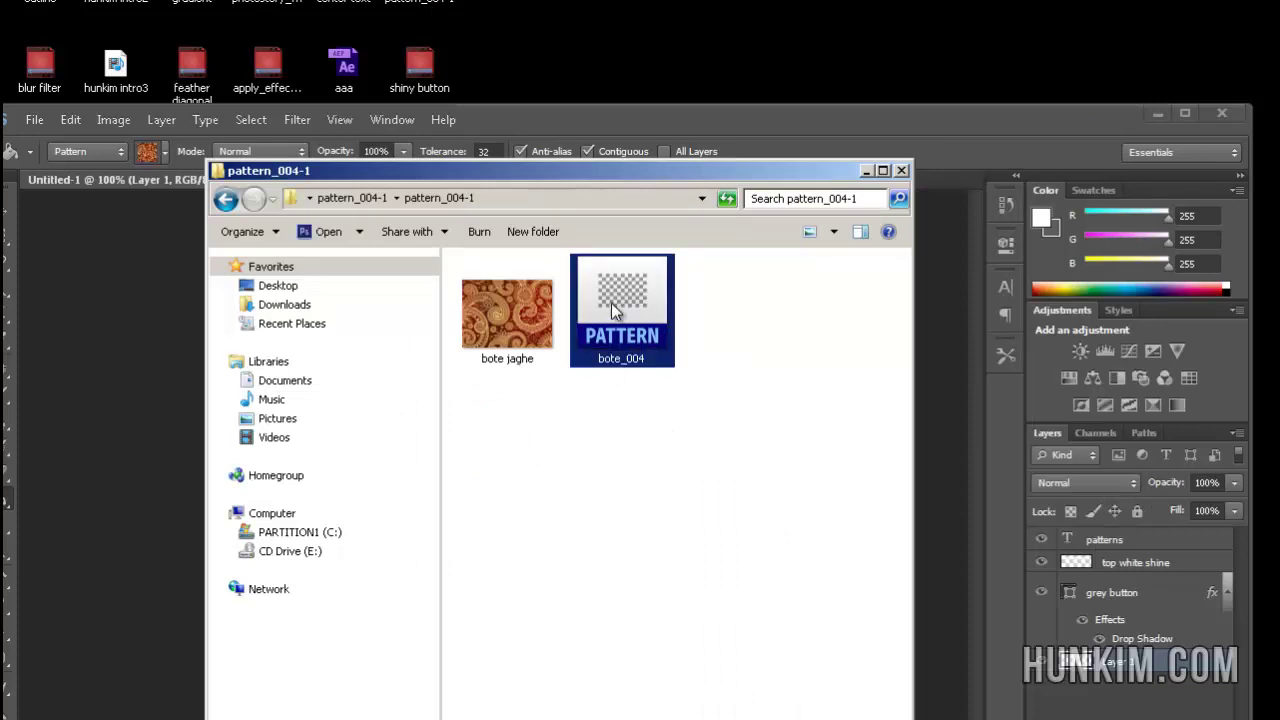
click(750, 305)
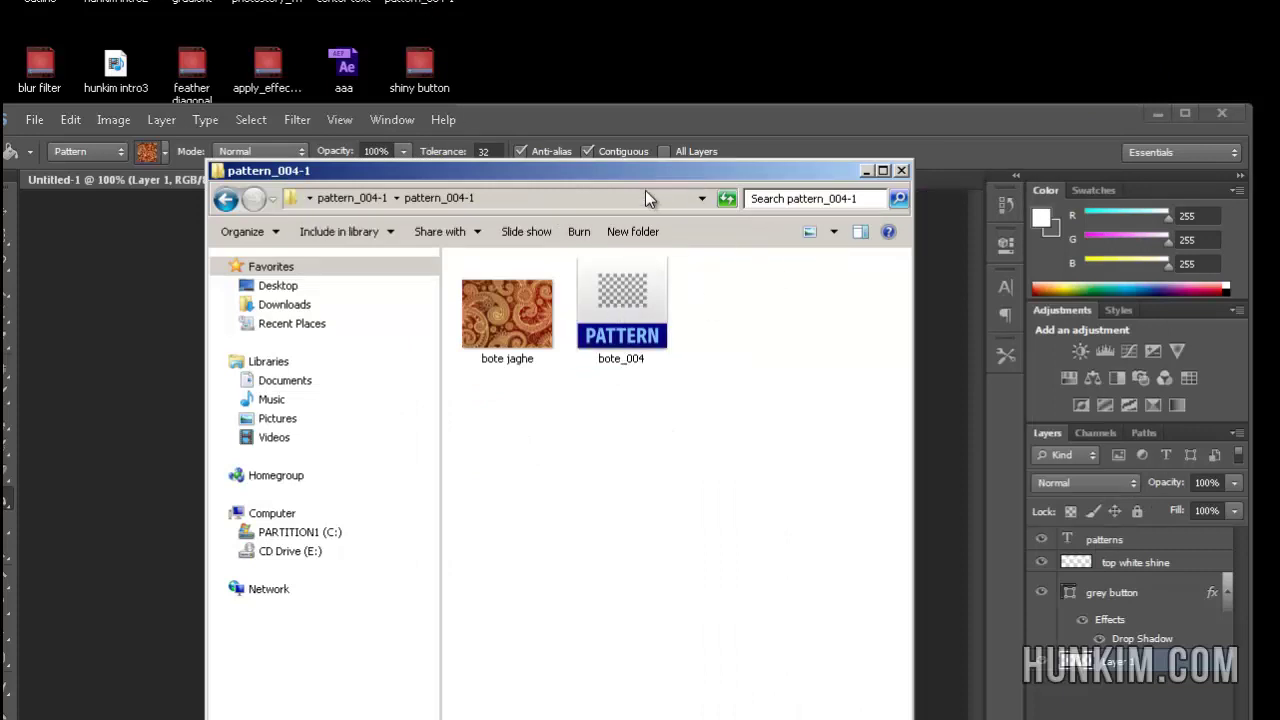
- Select the bote_004 pattern file in the folder, then return to Photoshop
drag(624, 173, 502, 88)
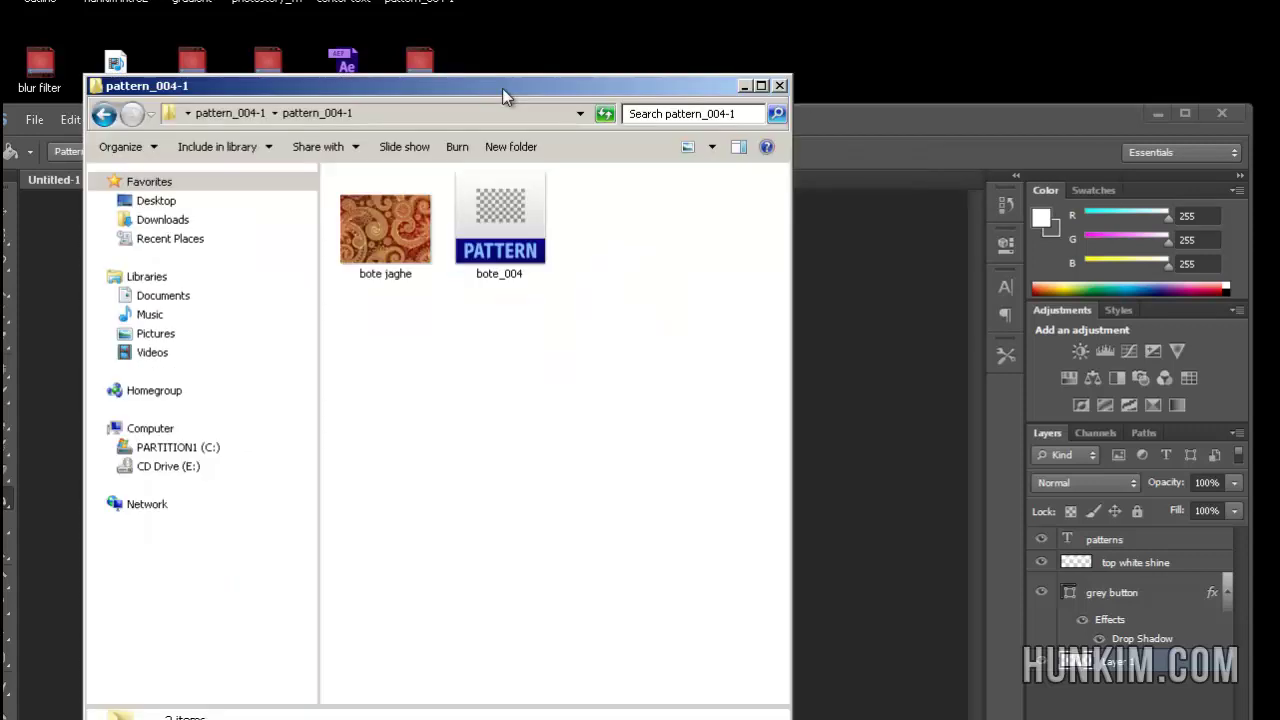
click(415, 225)
click(499, 219)
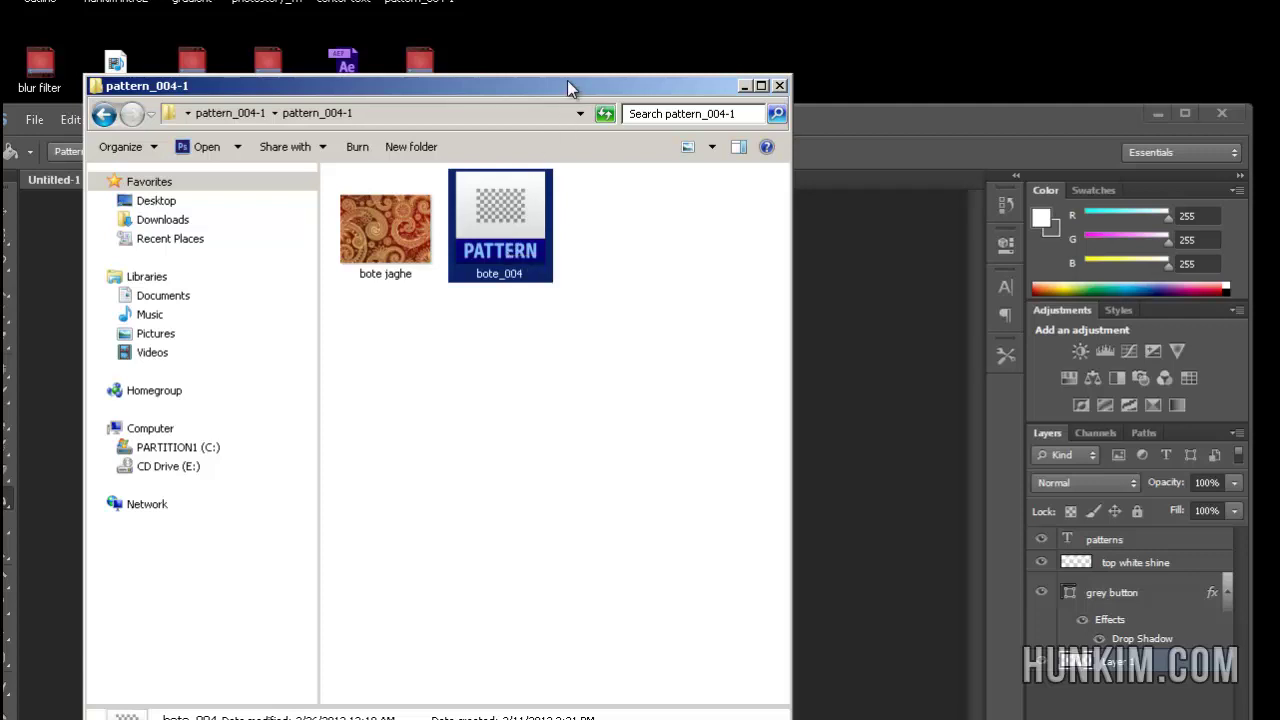
drag(567, 80, 579, 33)
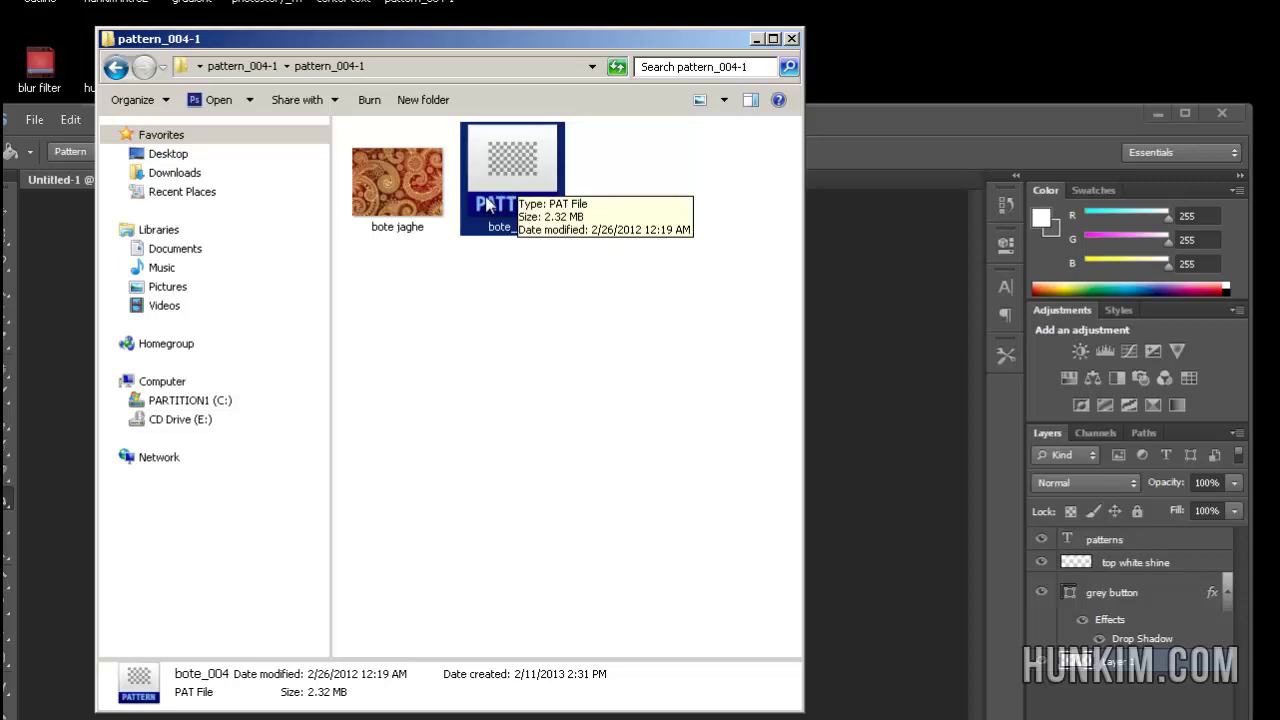
click(866, 115)
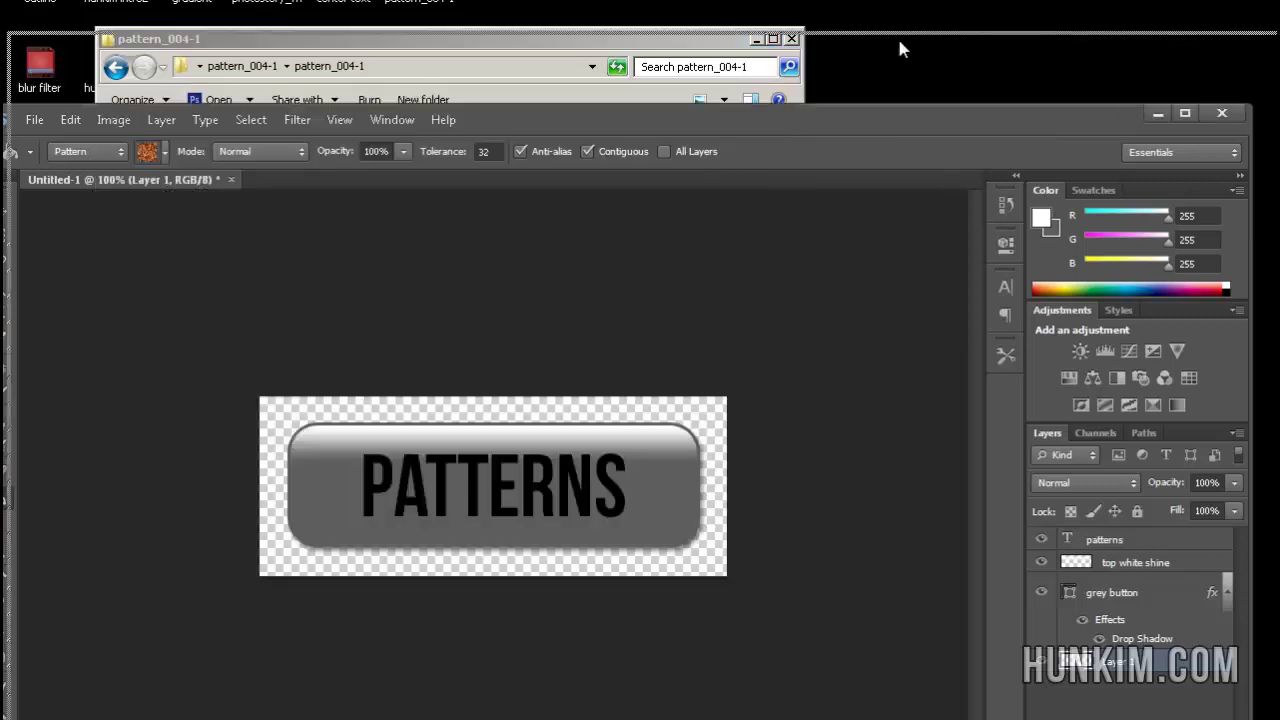
- Maximize the Photoshop window and rename Layer 1 to 'background'
double_click(808, 120)
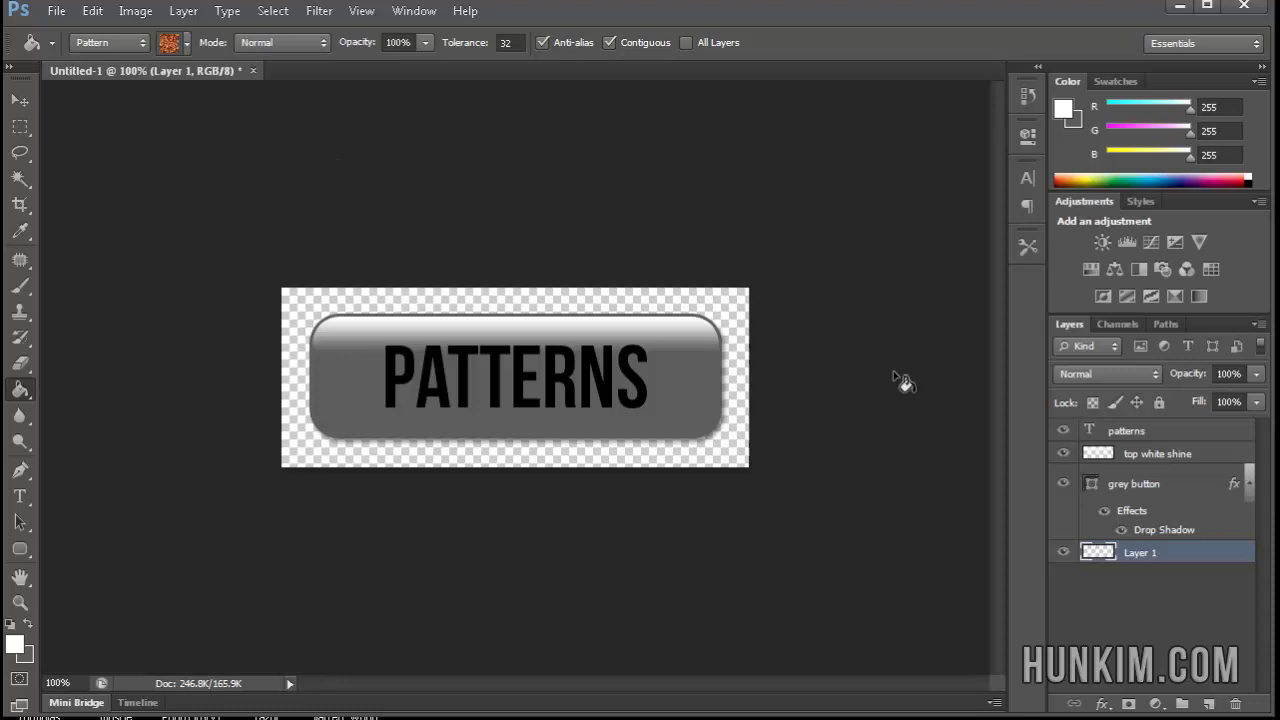
double_click(1140, 553)
text(ba)
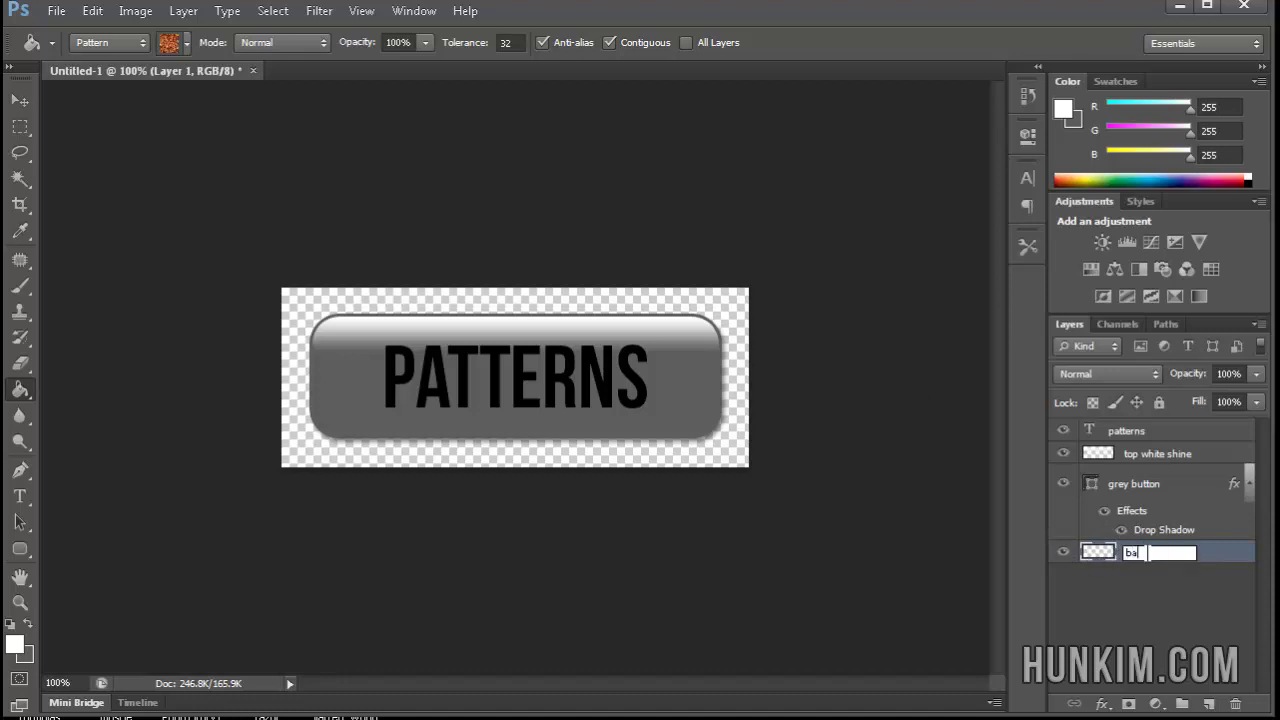
text(ckground)
key(Return)
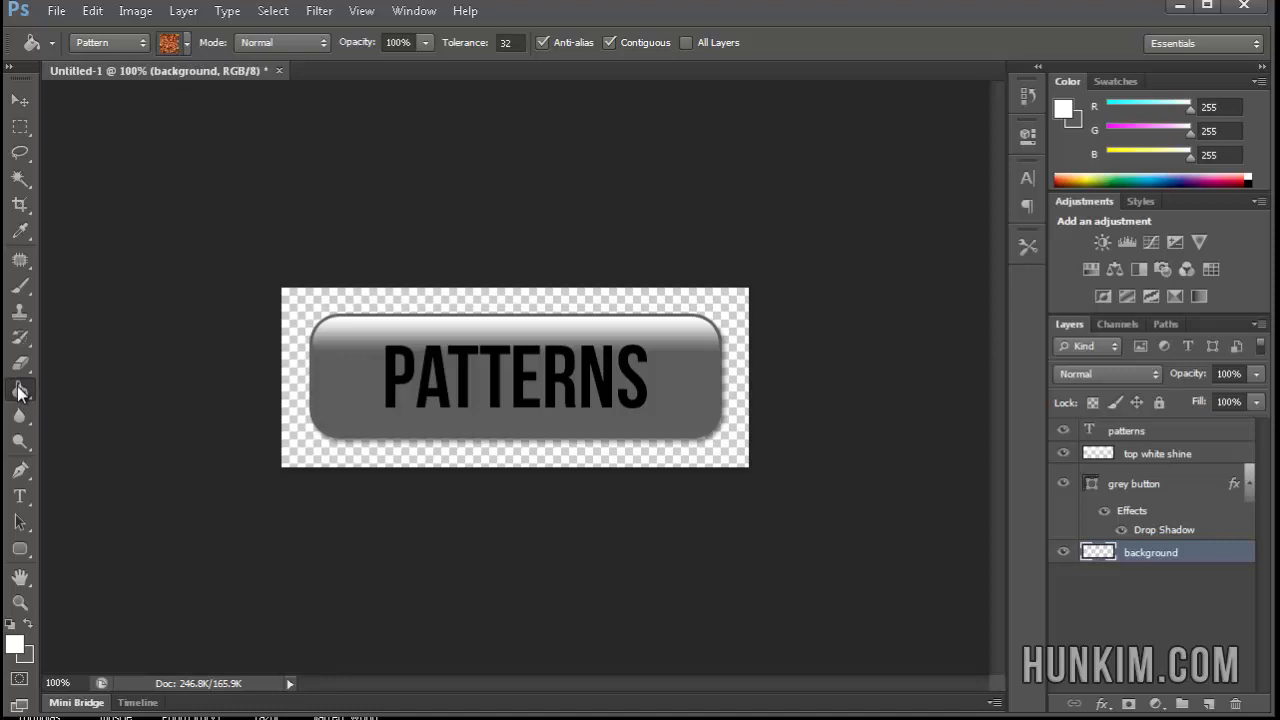
- Set the Paint Bucket fill source to Pattern instead of Foreground
click(186, 46)
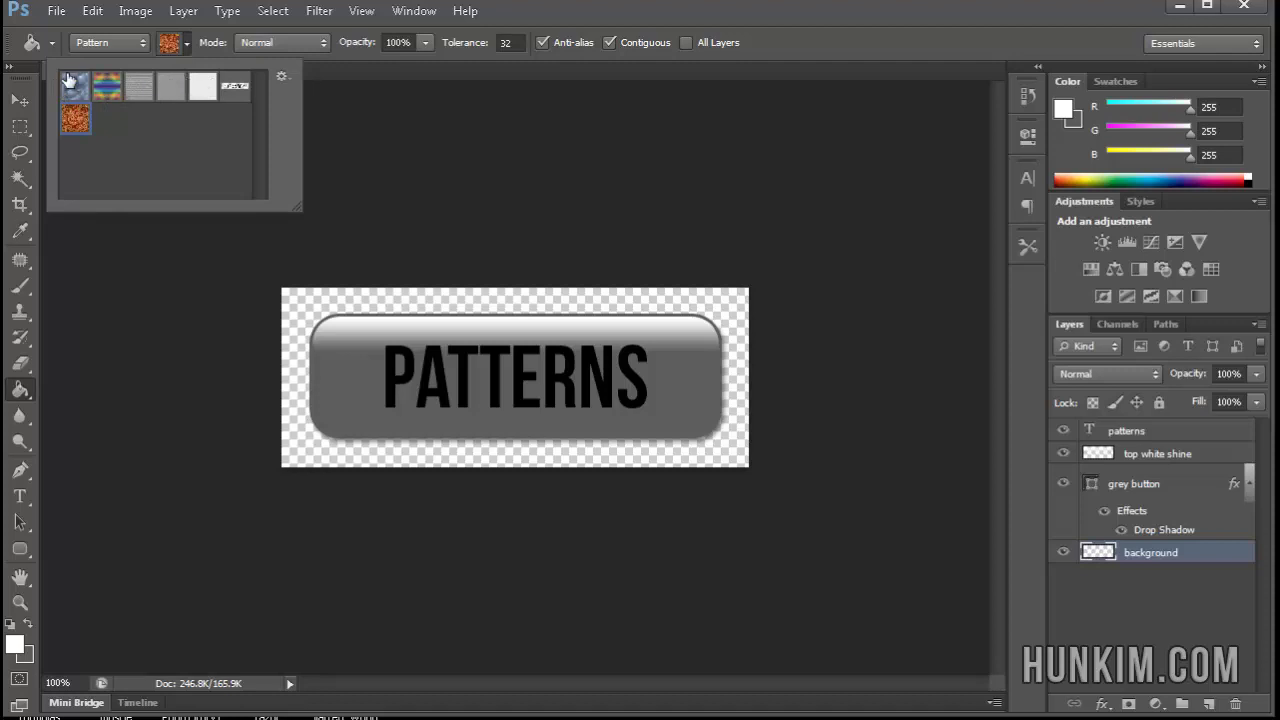
click(138, 42)
click(142, 42)
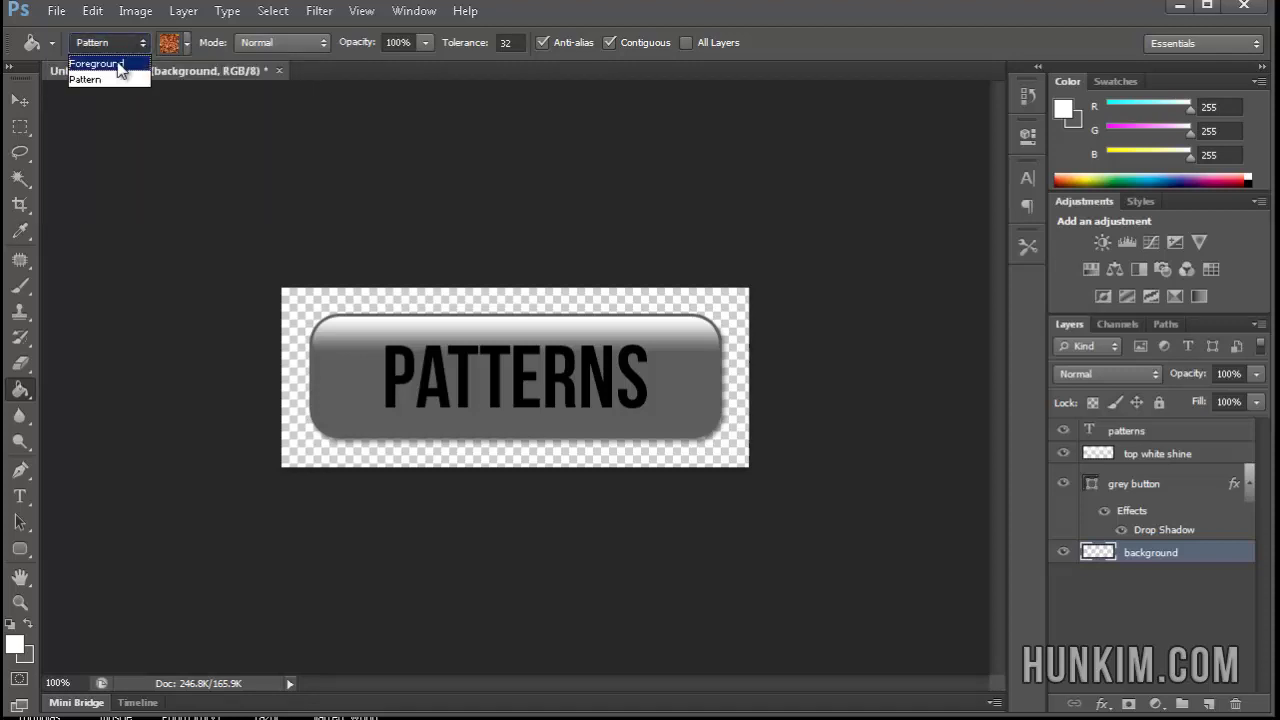
click(120, 65)
click(147, 42)
click(140, 75)
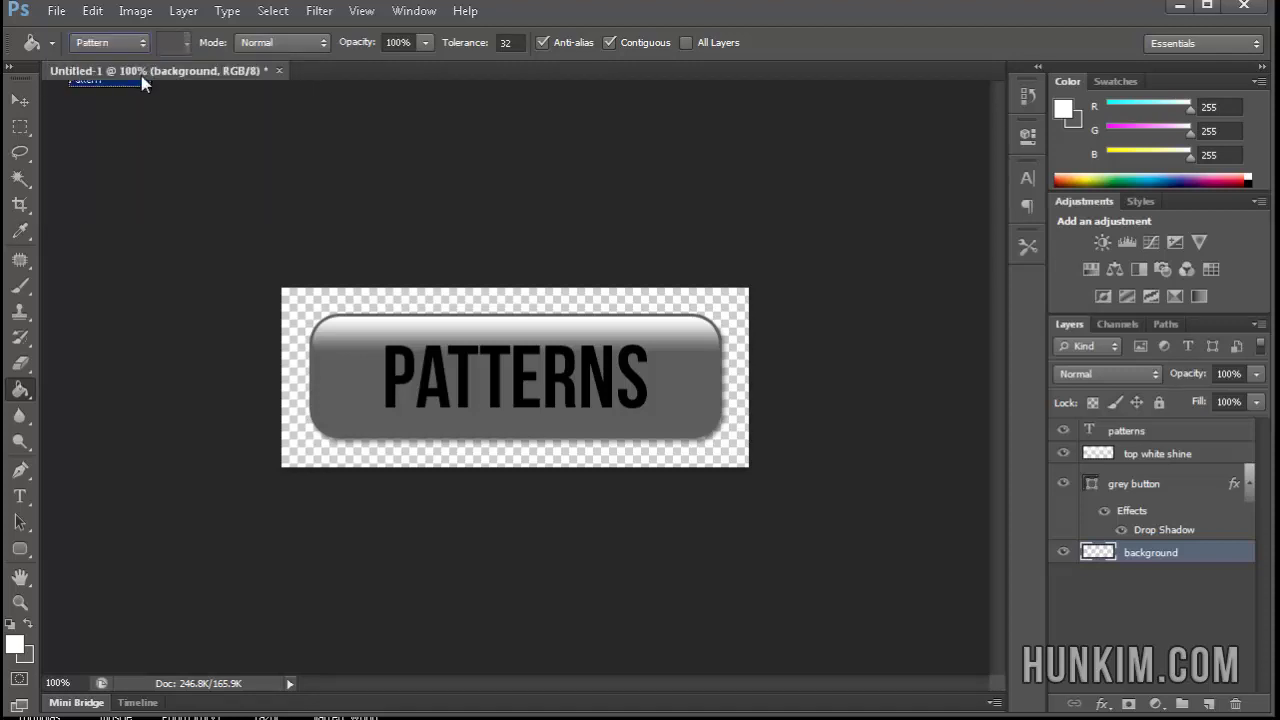
- Choose the orange paisley pattern and fill the transparent background layer with it
click(189, 45)
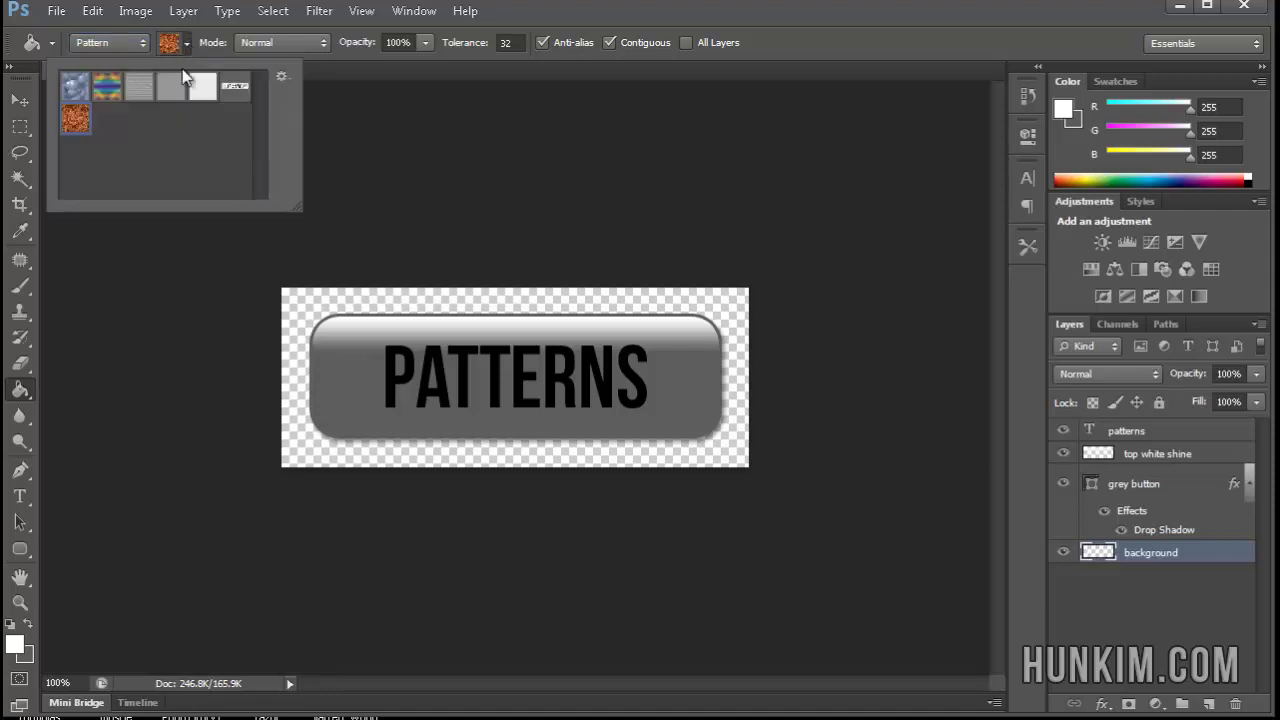
double_click(76, 122)
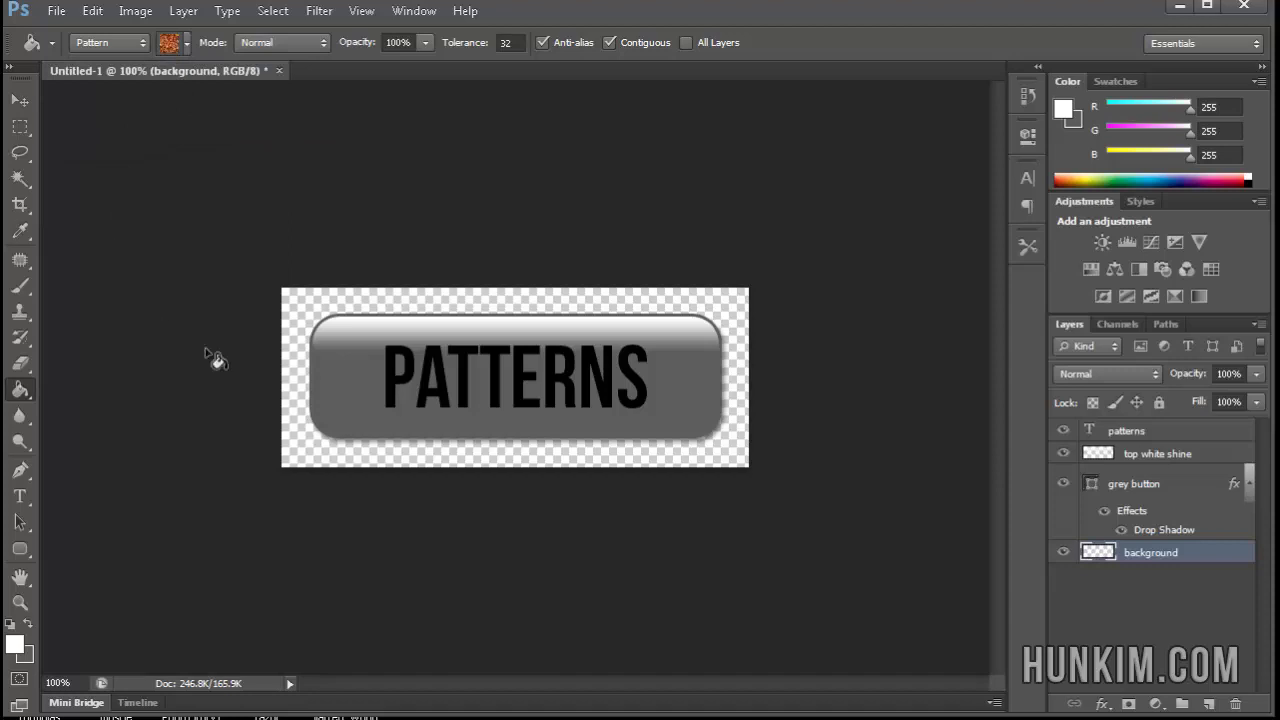
click(311, 441)
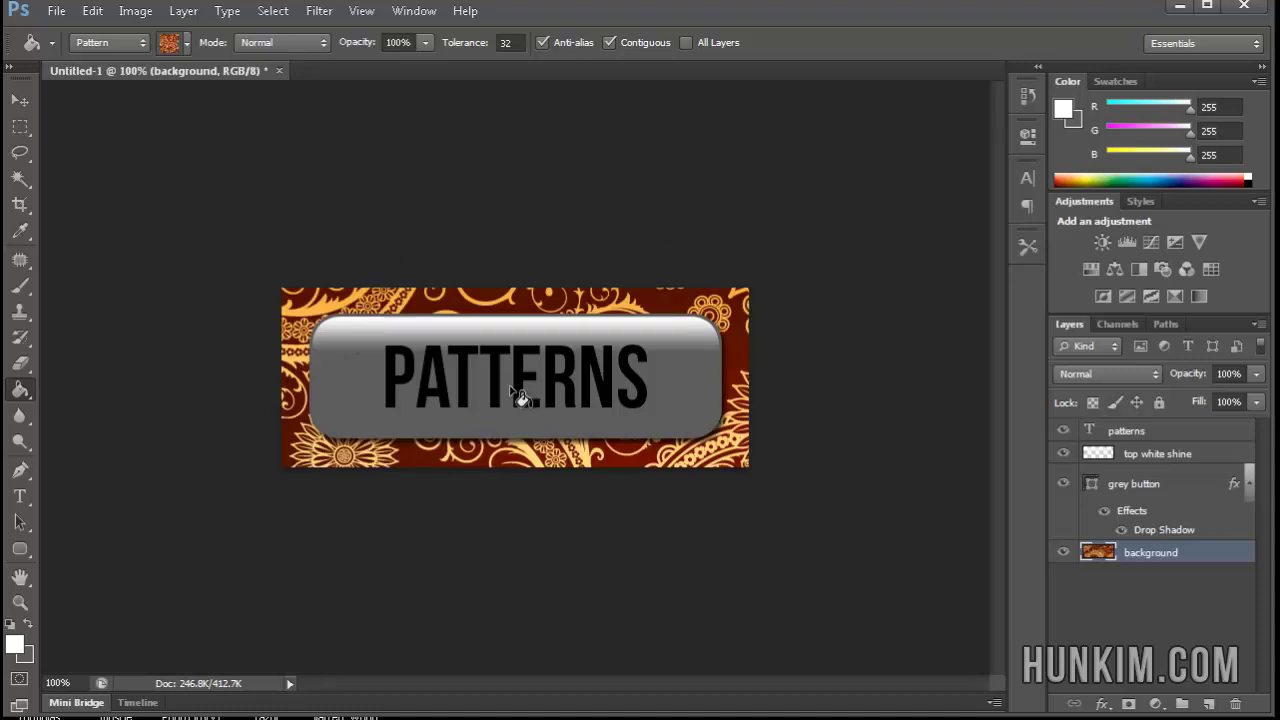
click(186, 42)
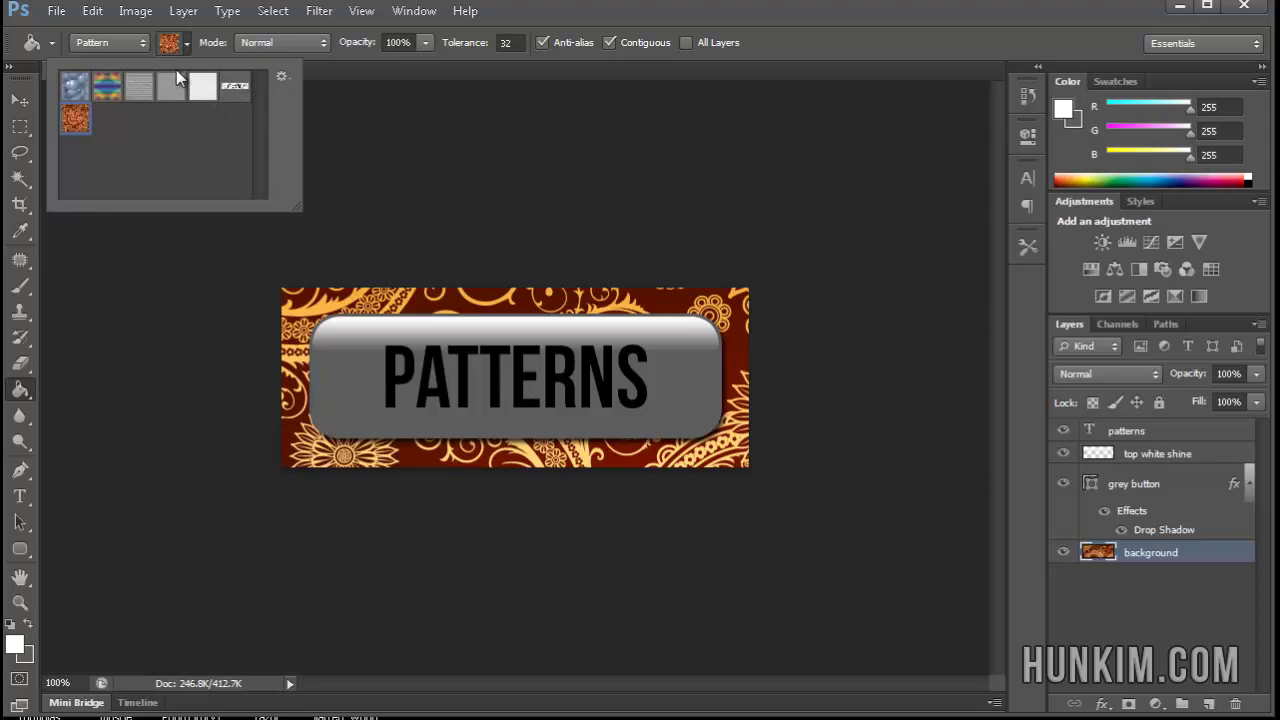
click(189, 43)
click(189, 42)
click(280, 77)
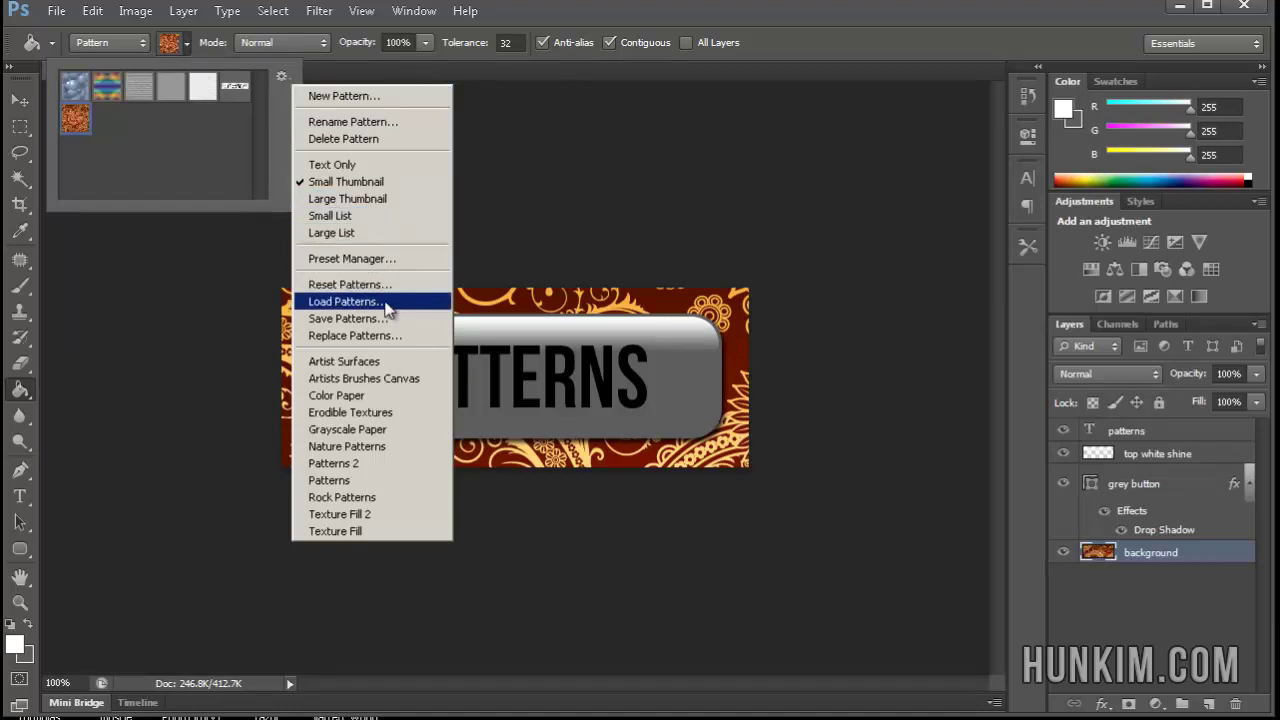
click(211, 167)
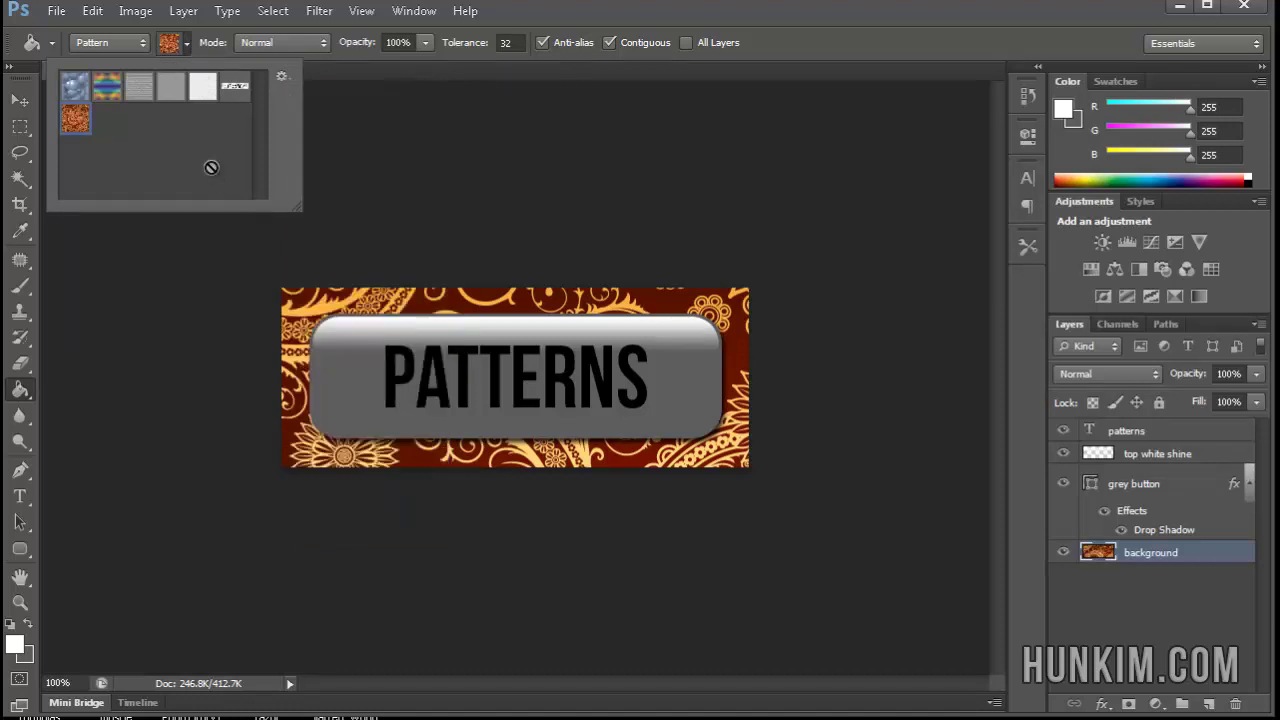
click(187, 51)
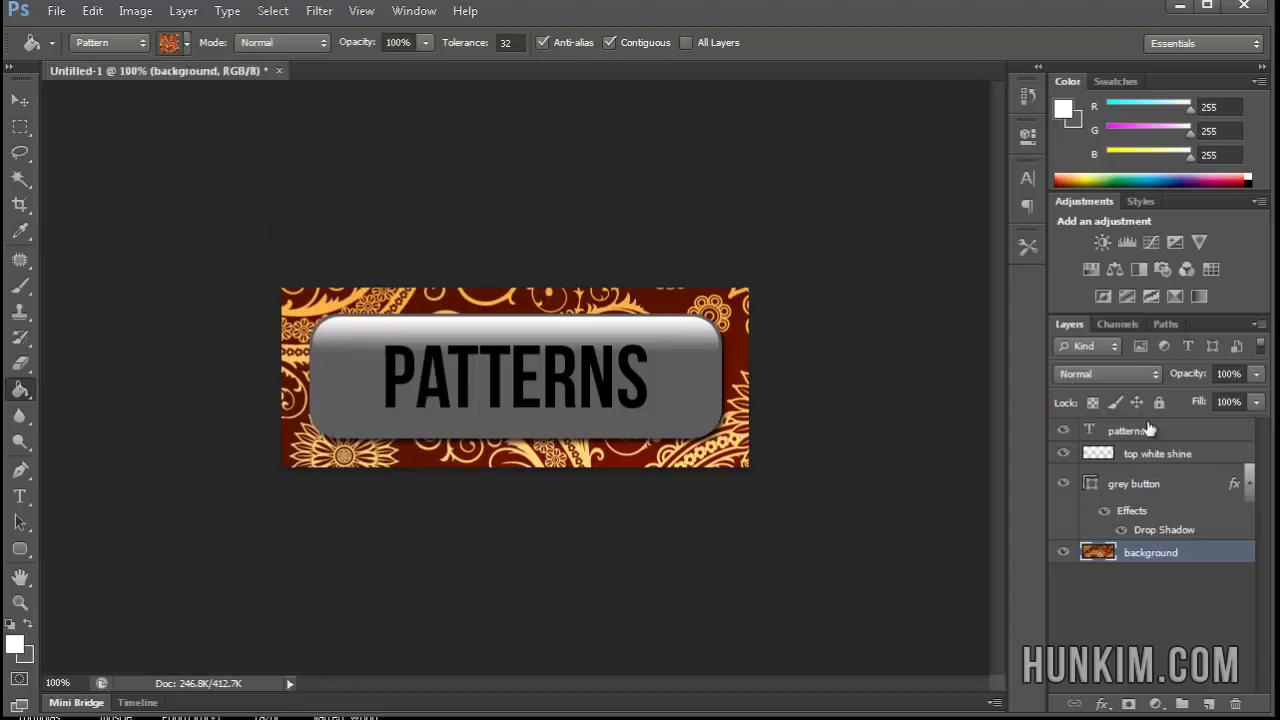
- Check the grey button layer's Layer Style without changes, then hide and delete the paisley background layer
click(1171, 485)
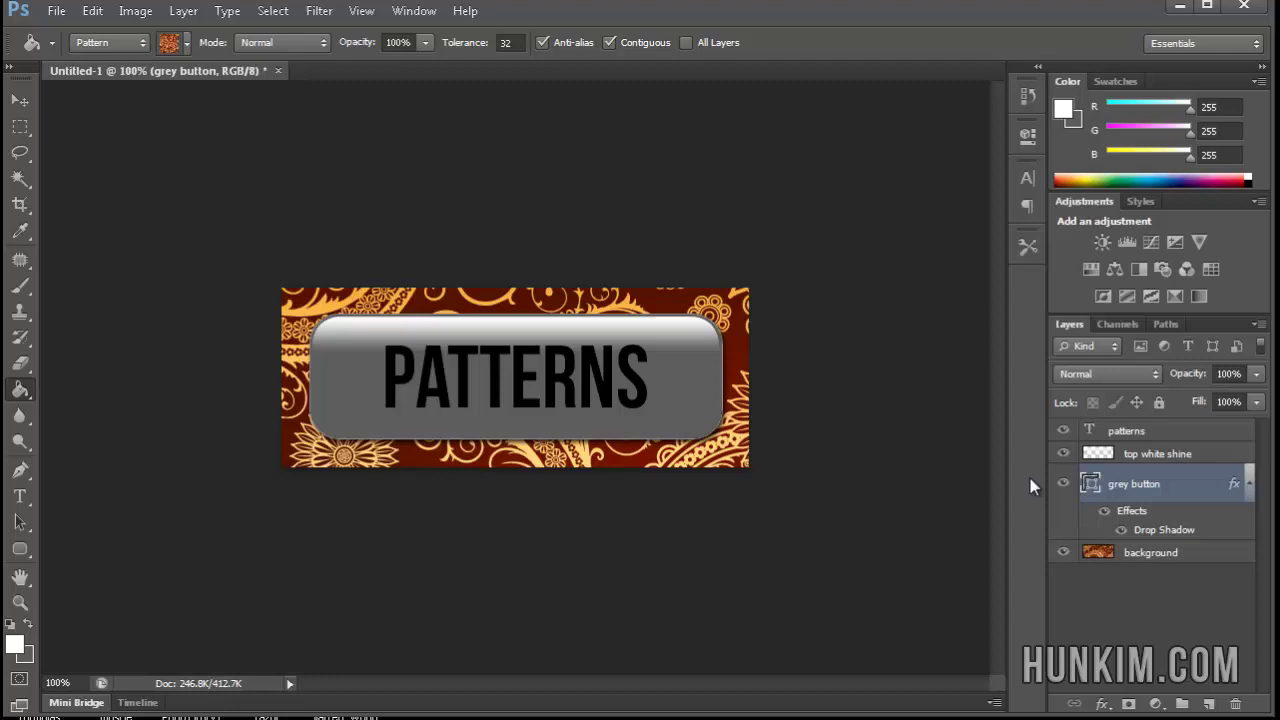
click(1062, 483)
click(1062, 483)
double_click(1208, 483)
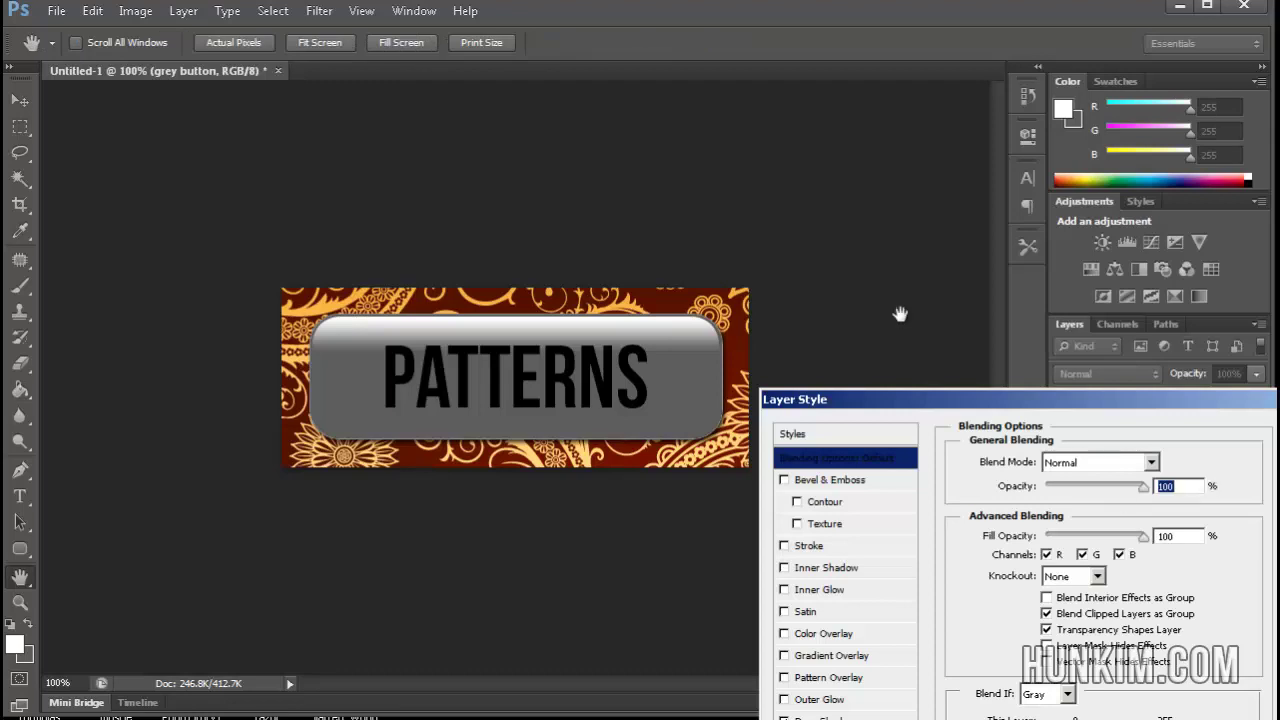
drag(912, 405, 781, 190)
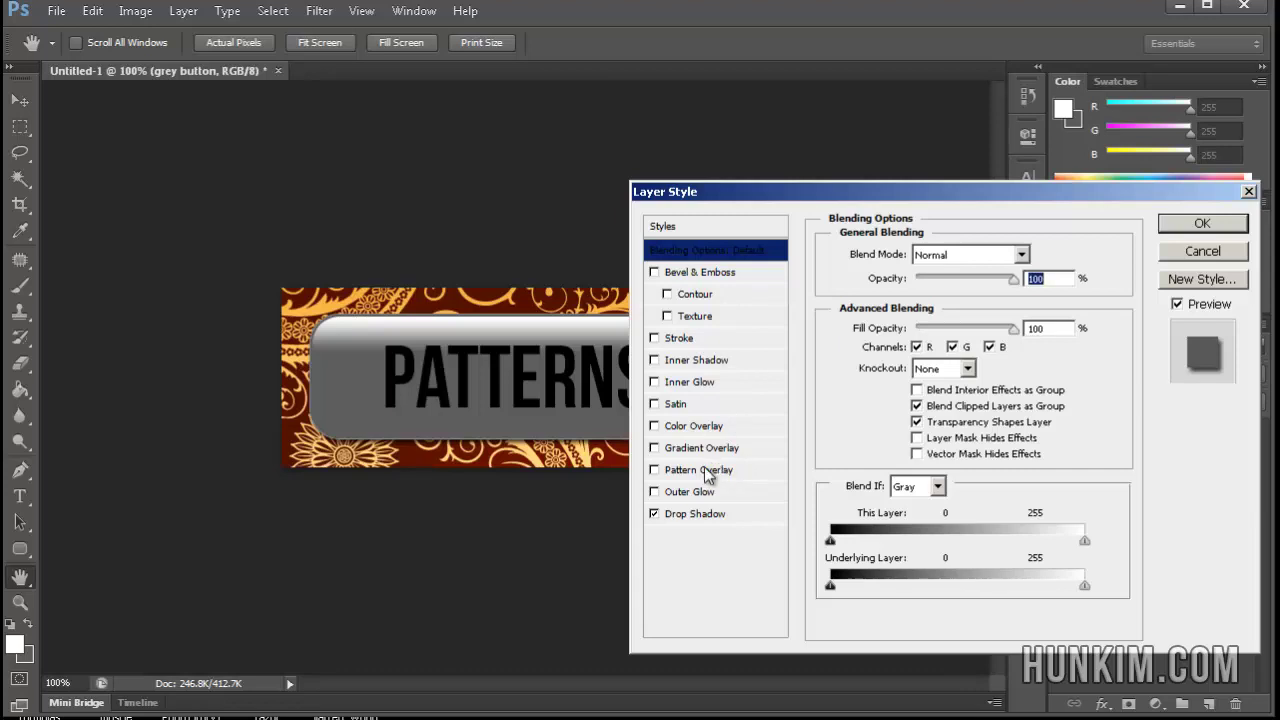
click(1202, 251)
key(g)
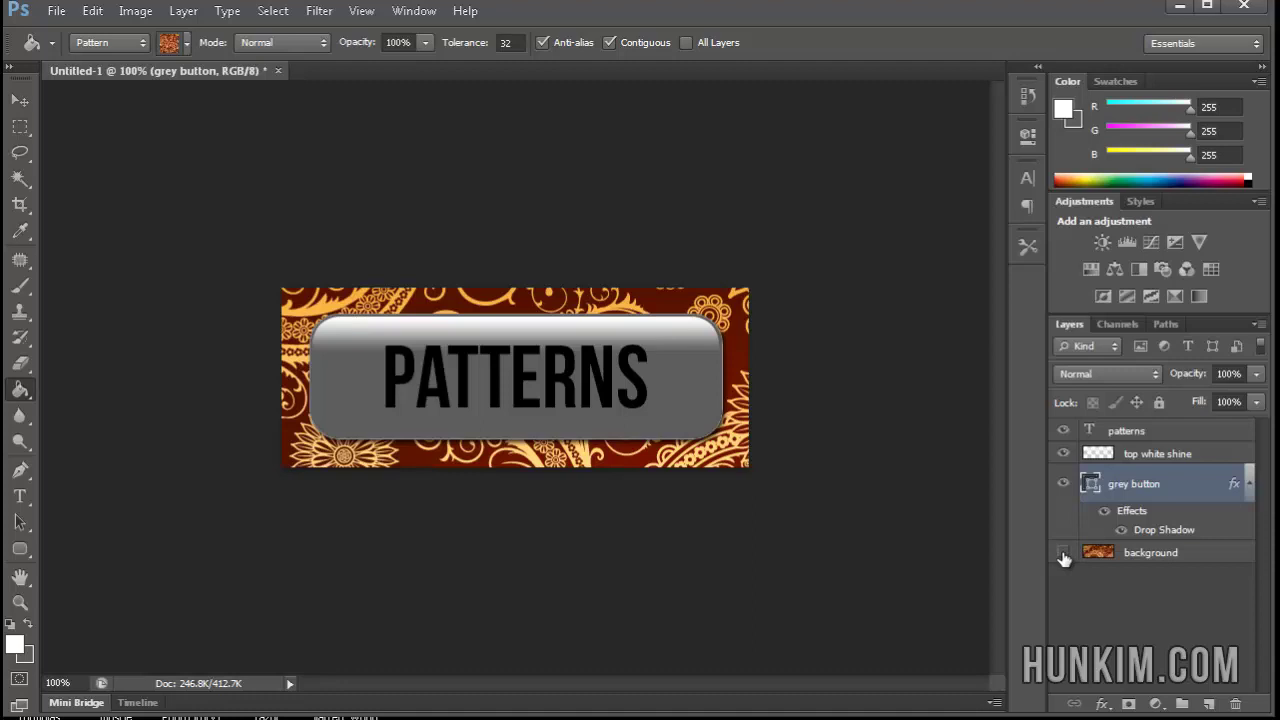
click(1063, 553)
drag(1118, 555, 1236, 704)
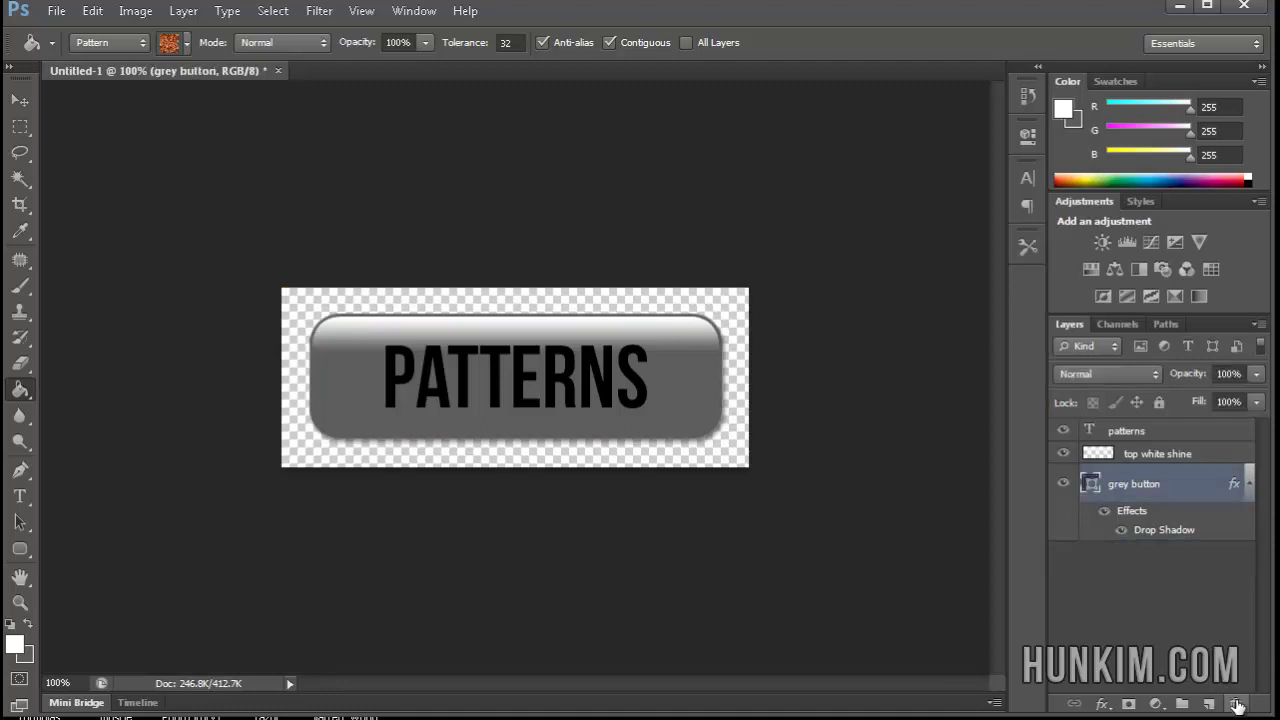
- Enable Pattern Overlay on the grey button using the orange paisley pattern at lowered opacity
double_click(1190, 484)
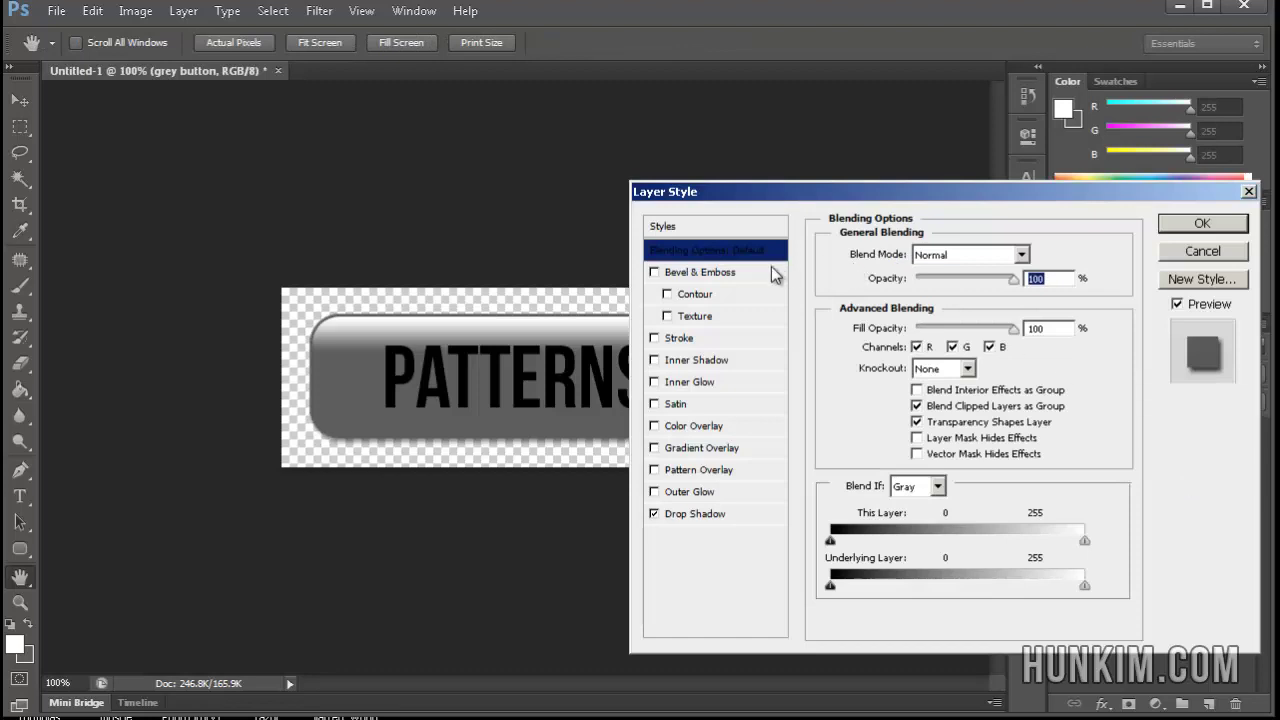
drag(729, 194, 657, 160)
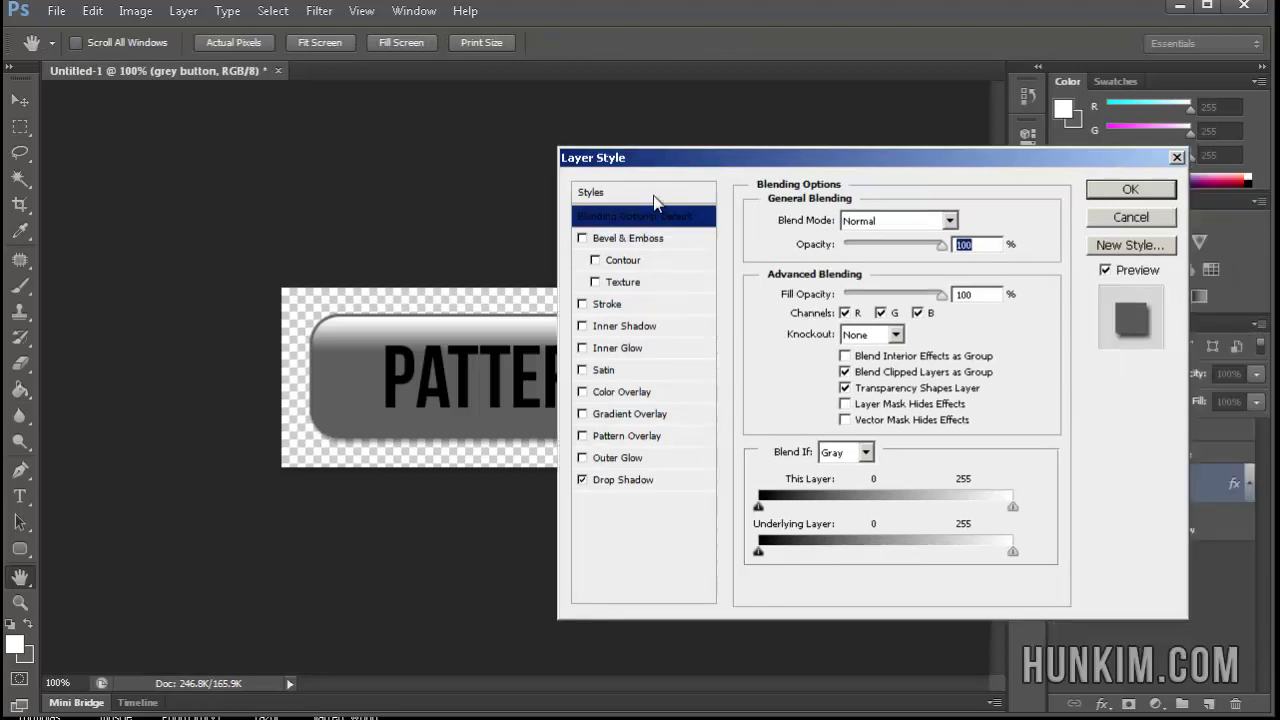
click(625, 437)
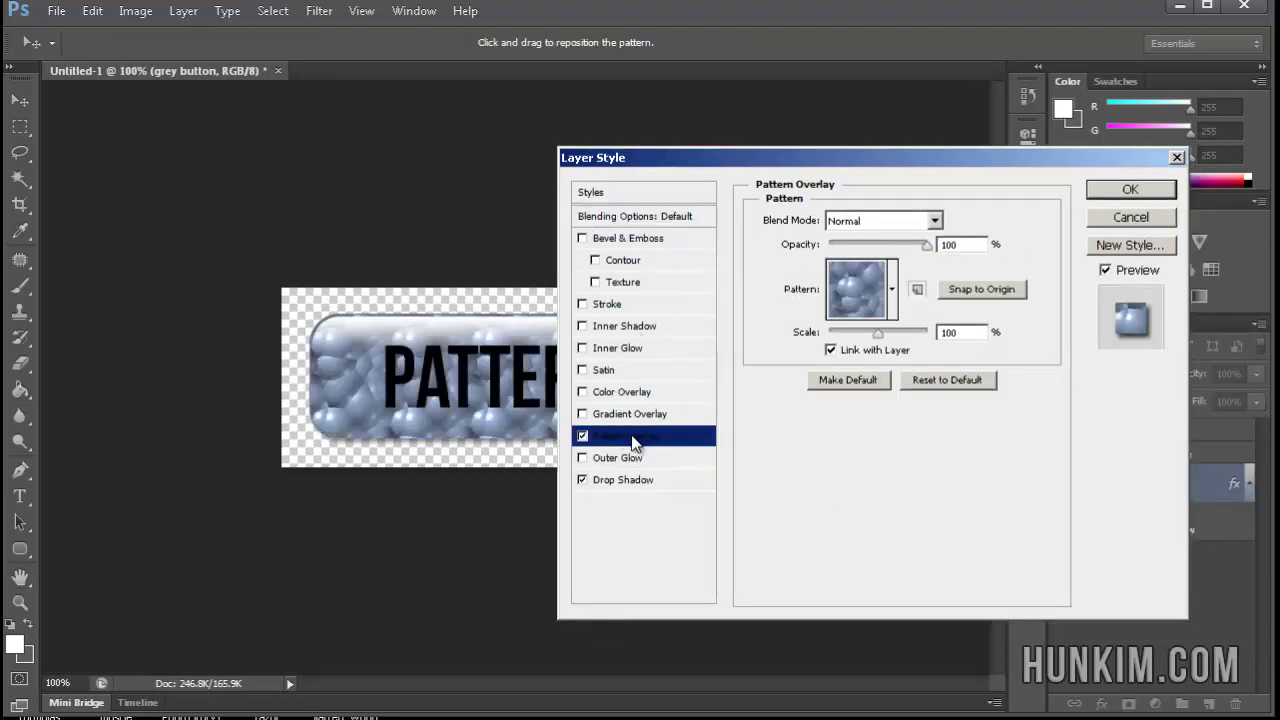
click(892, 290)
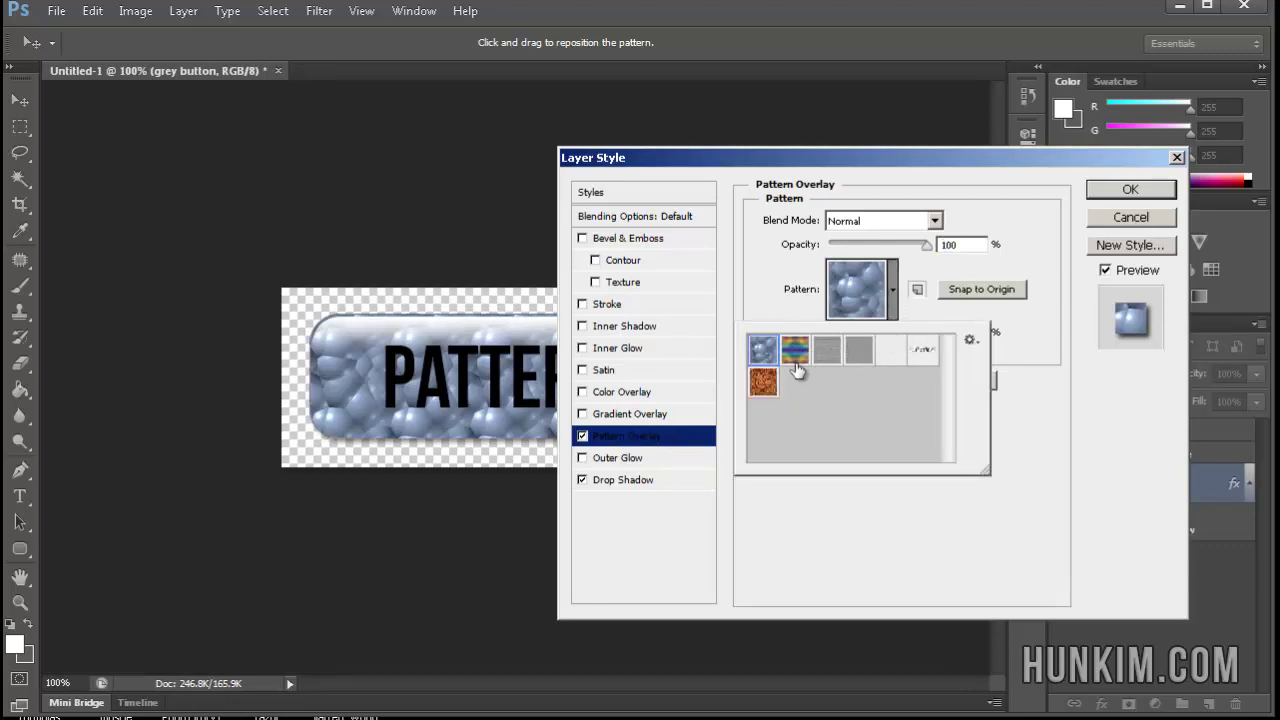
click(765, 384)
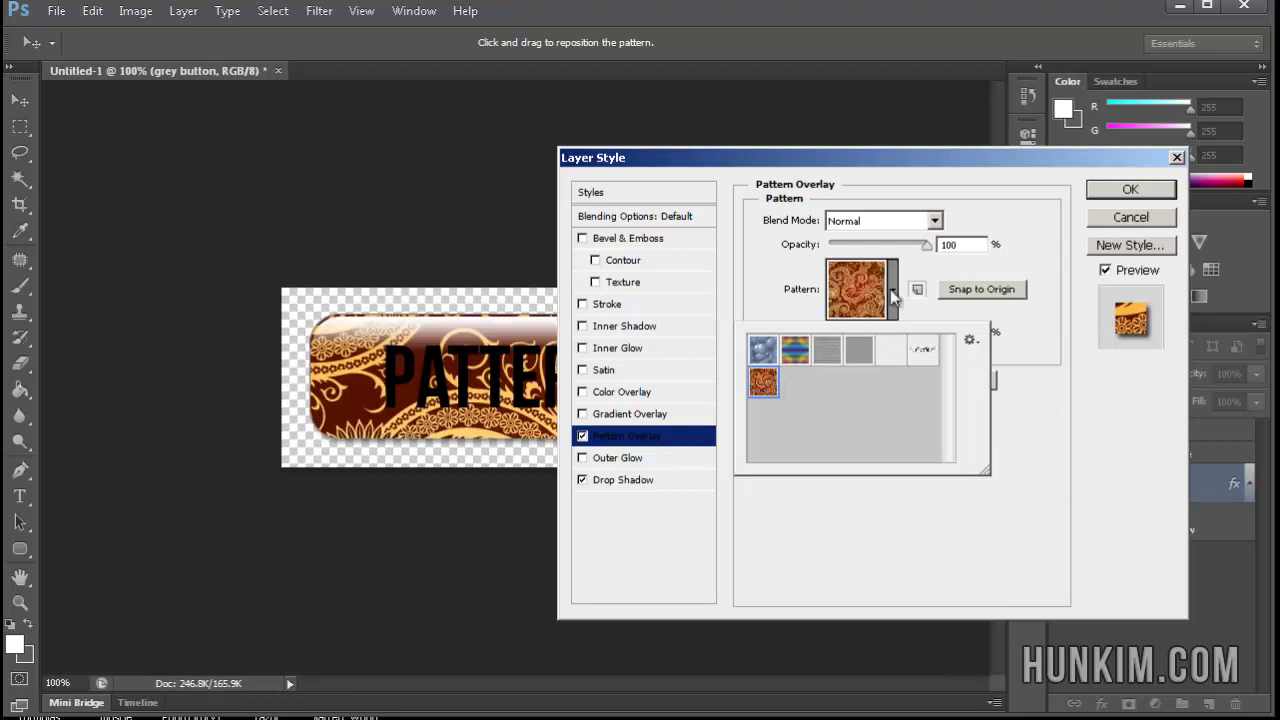
drag(925, 244, 852, 248)
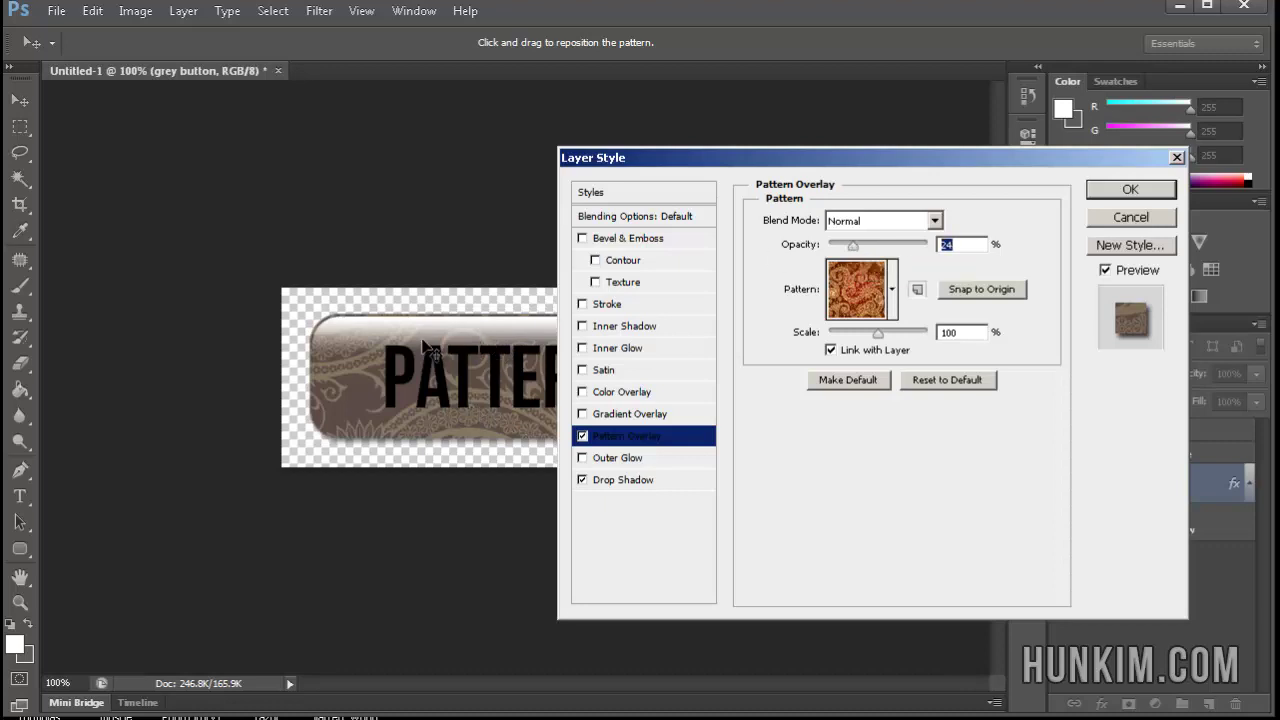
- Raise the Pattern Overlay opacity to 100%, keep Normal blend mode, and apply the style
drag(852, 246, 963, 245)
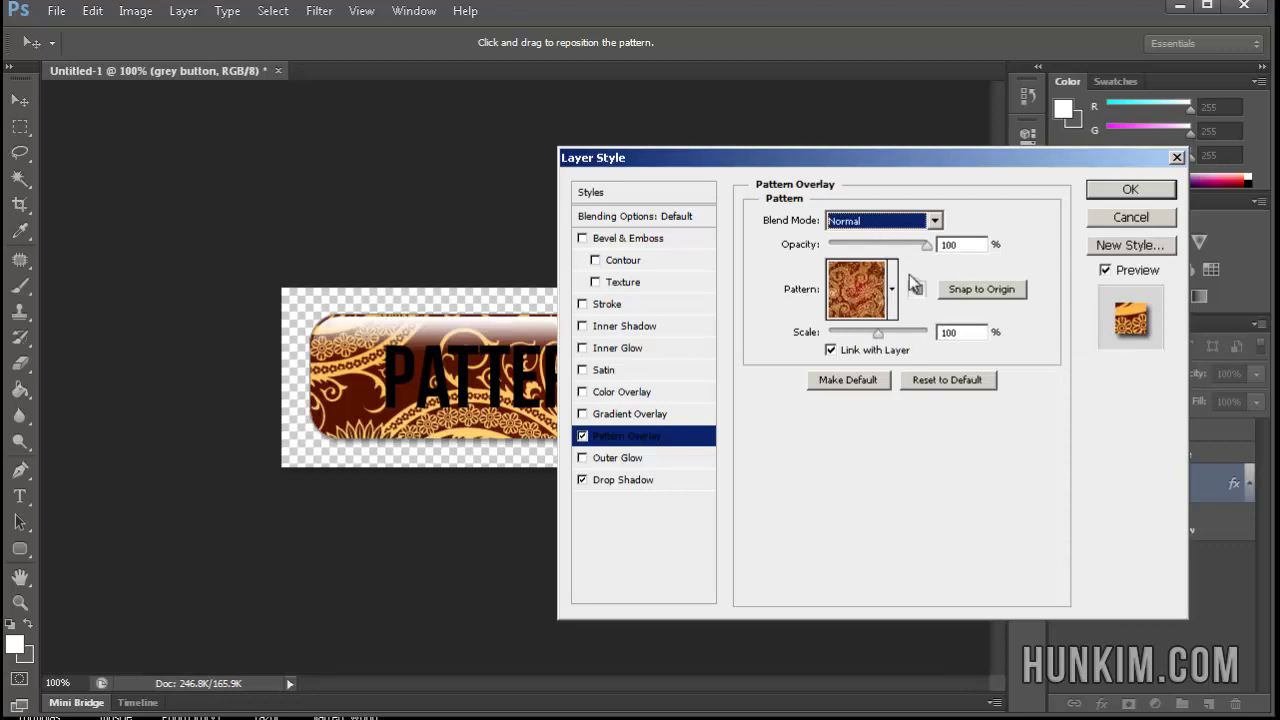
click(885, 222)
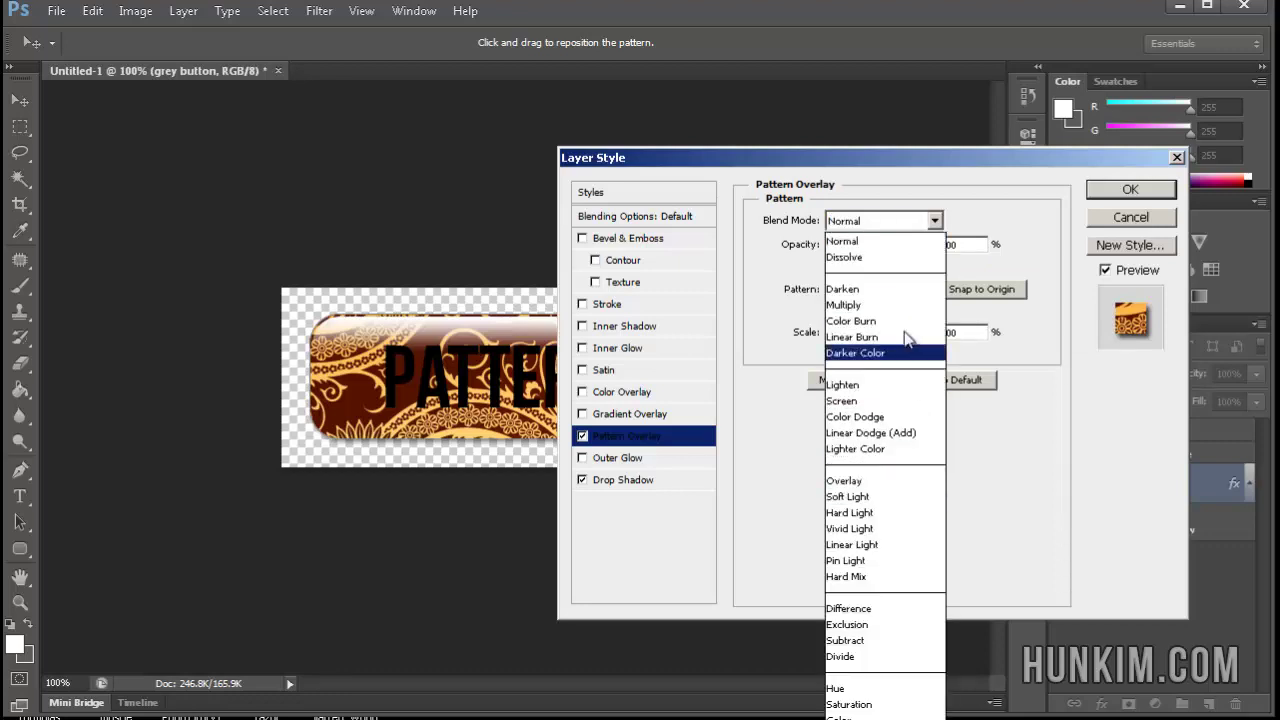
click(912, 220)
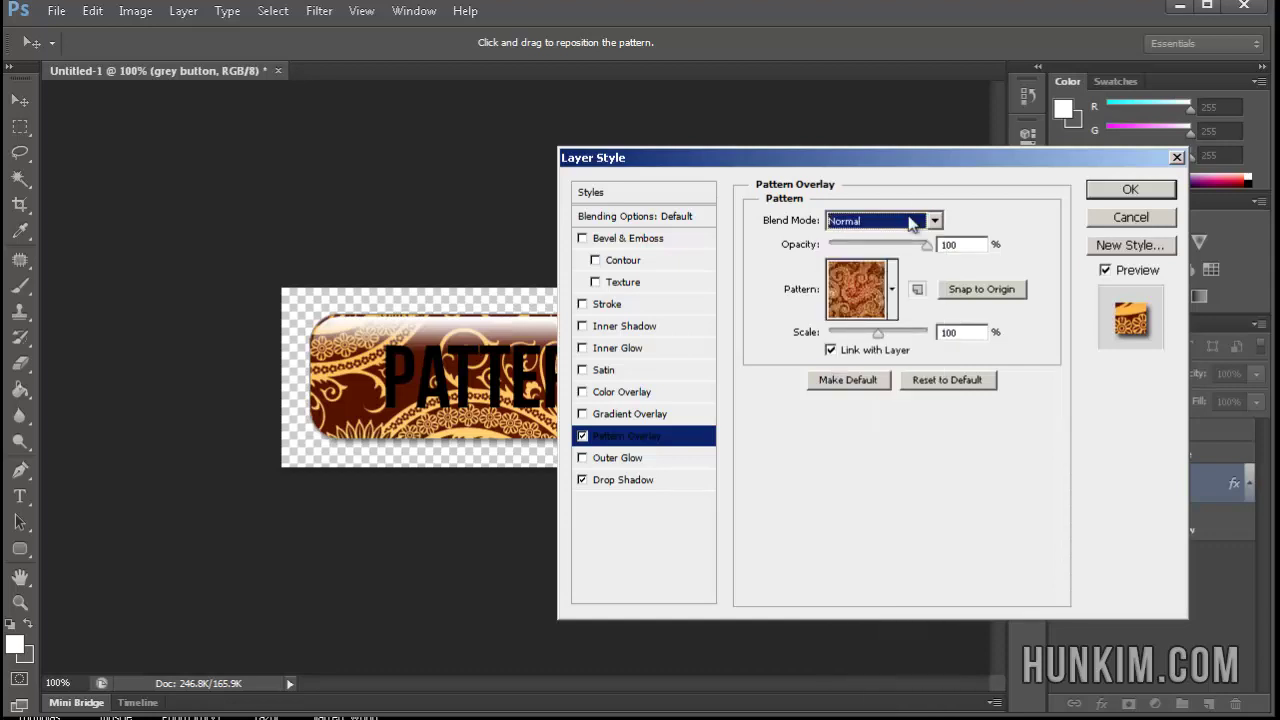
click(1127, 190)
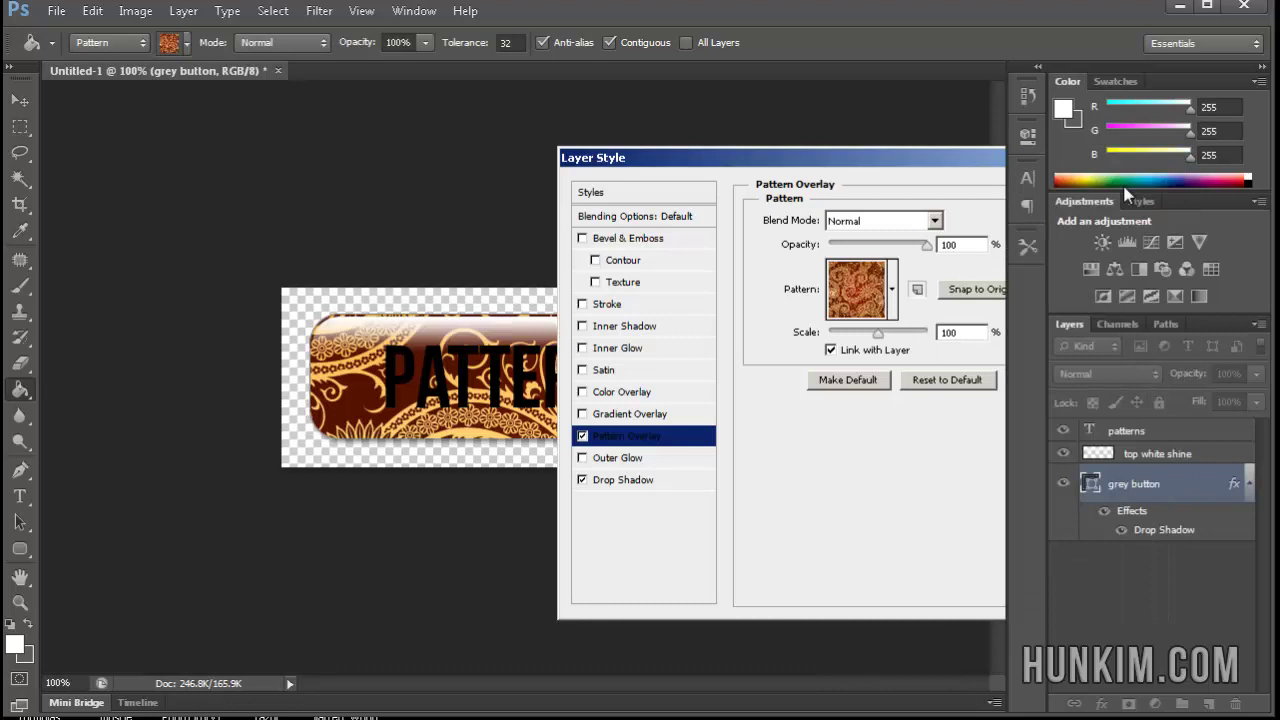